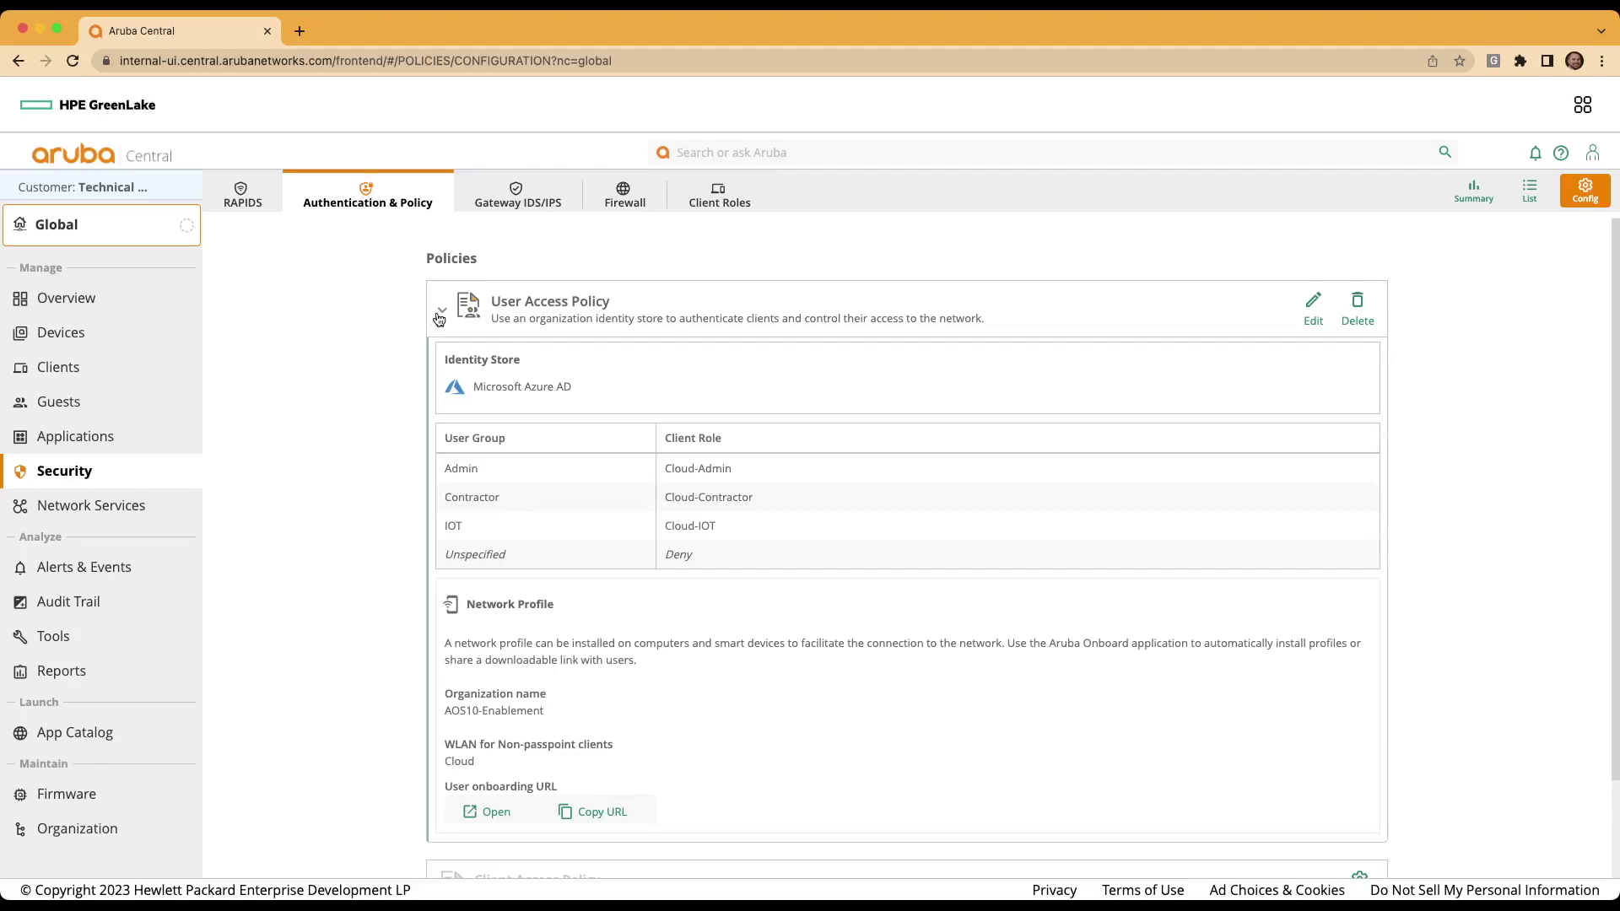
# Step: Scroll the User Access Policy card down to reveal the Network Profile details and User onboarding URL links
pyautogui.scroll(-2, 518, 578)
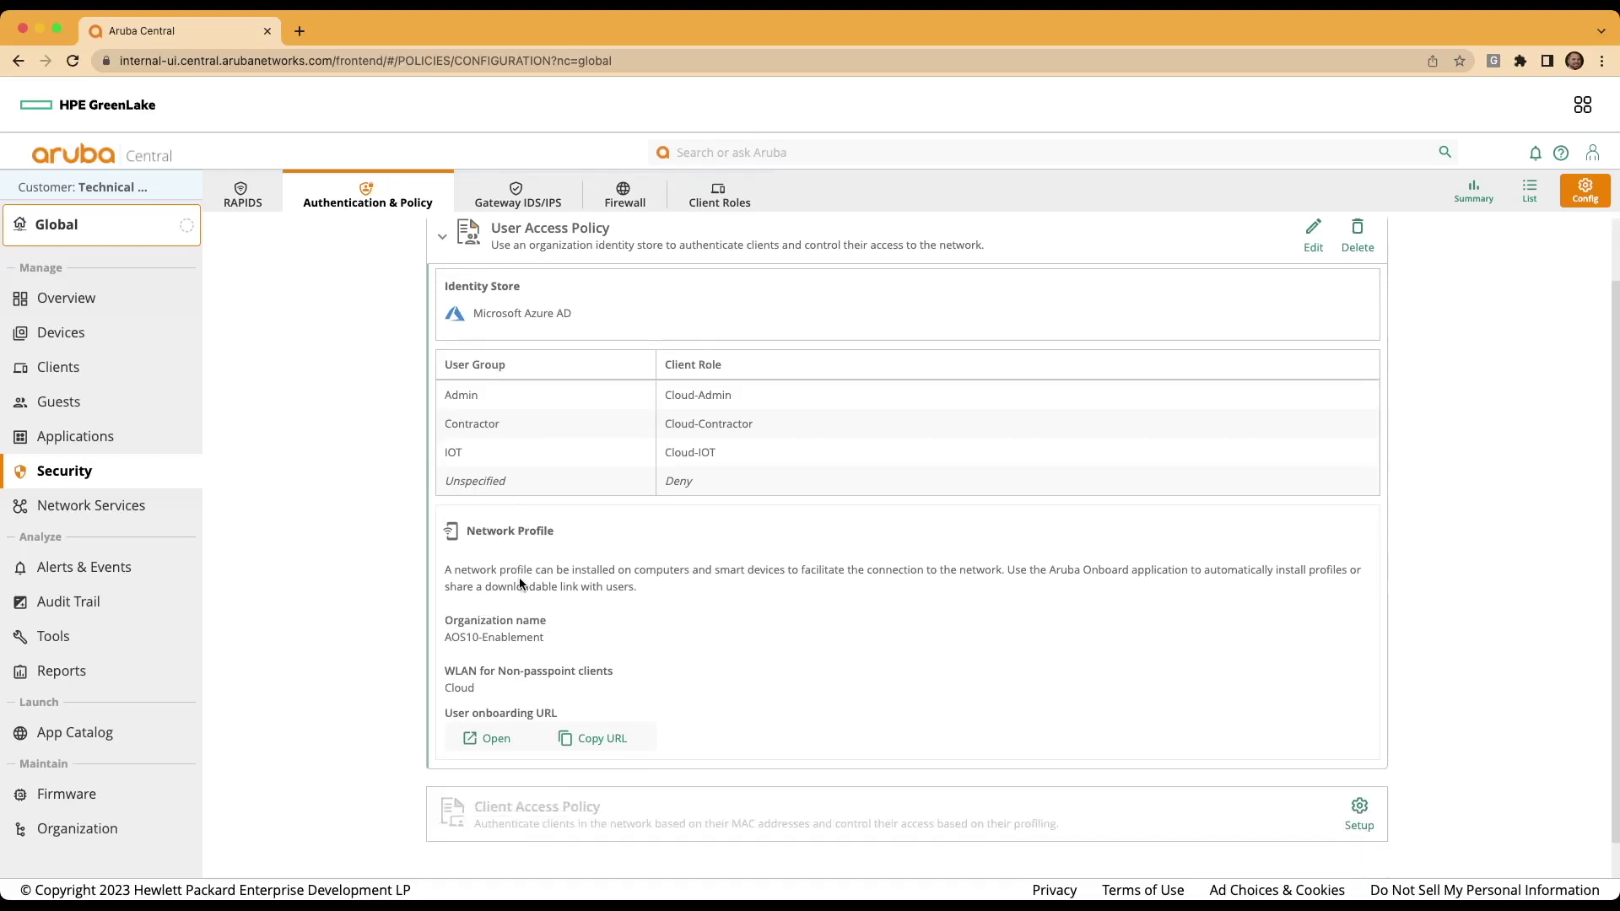
# Step: Open the User onboarding URL, continue in the browser, and sign in with the Contractor account
pyautogui.click(495, 740)
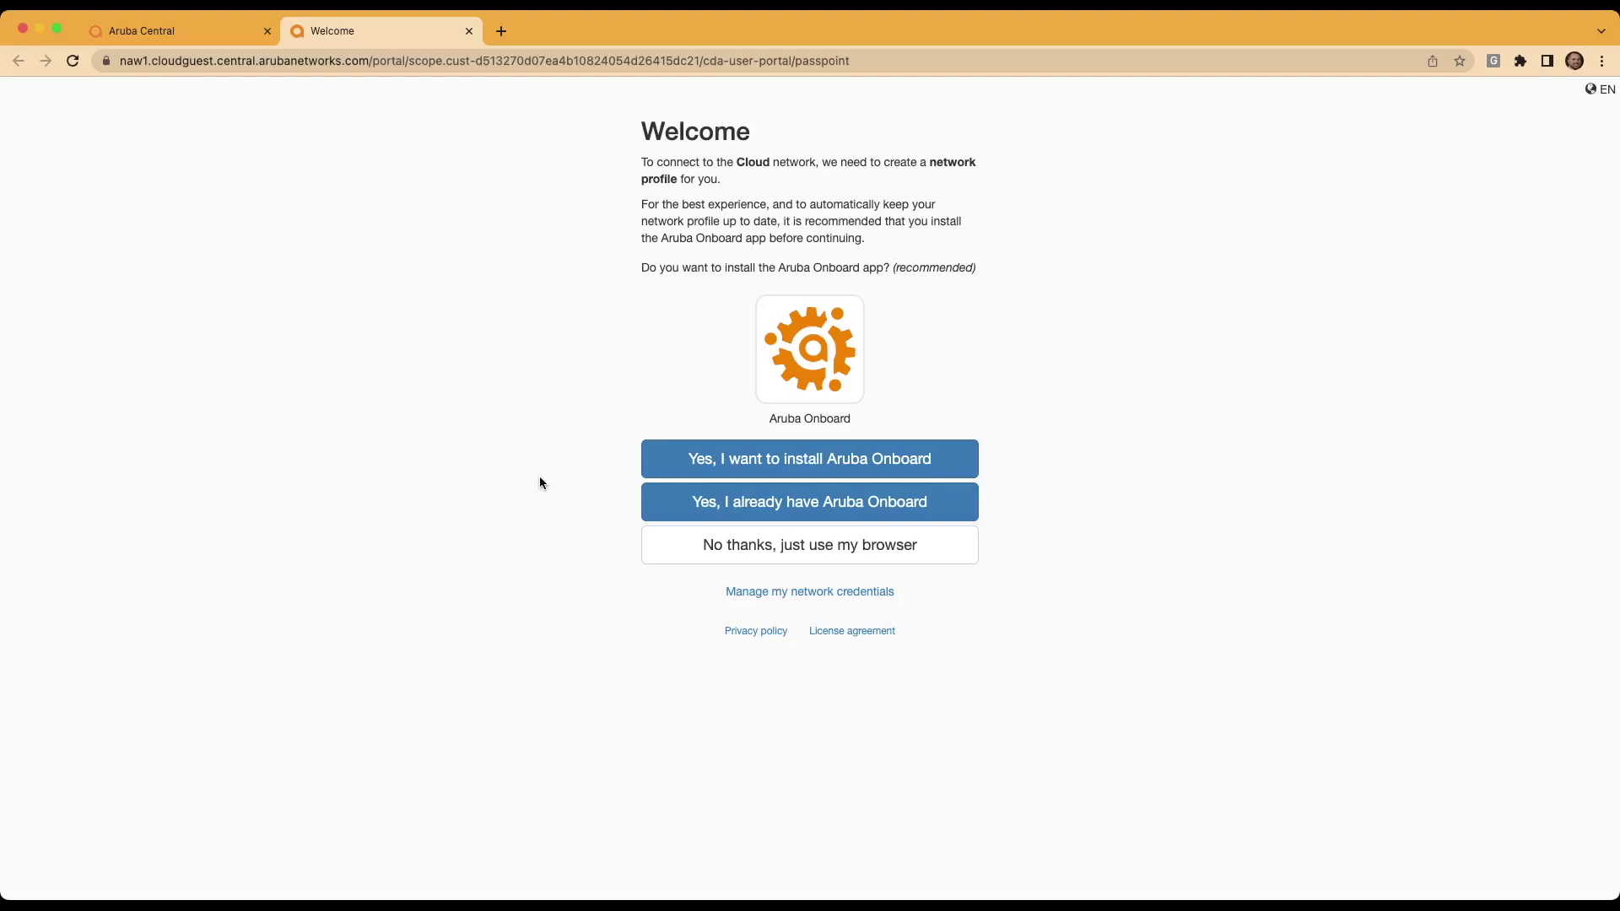
pyautogui.click(742, 558)
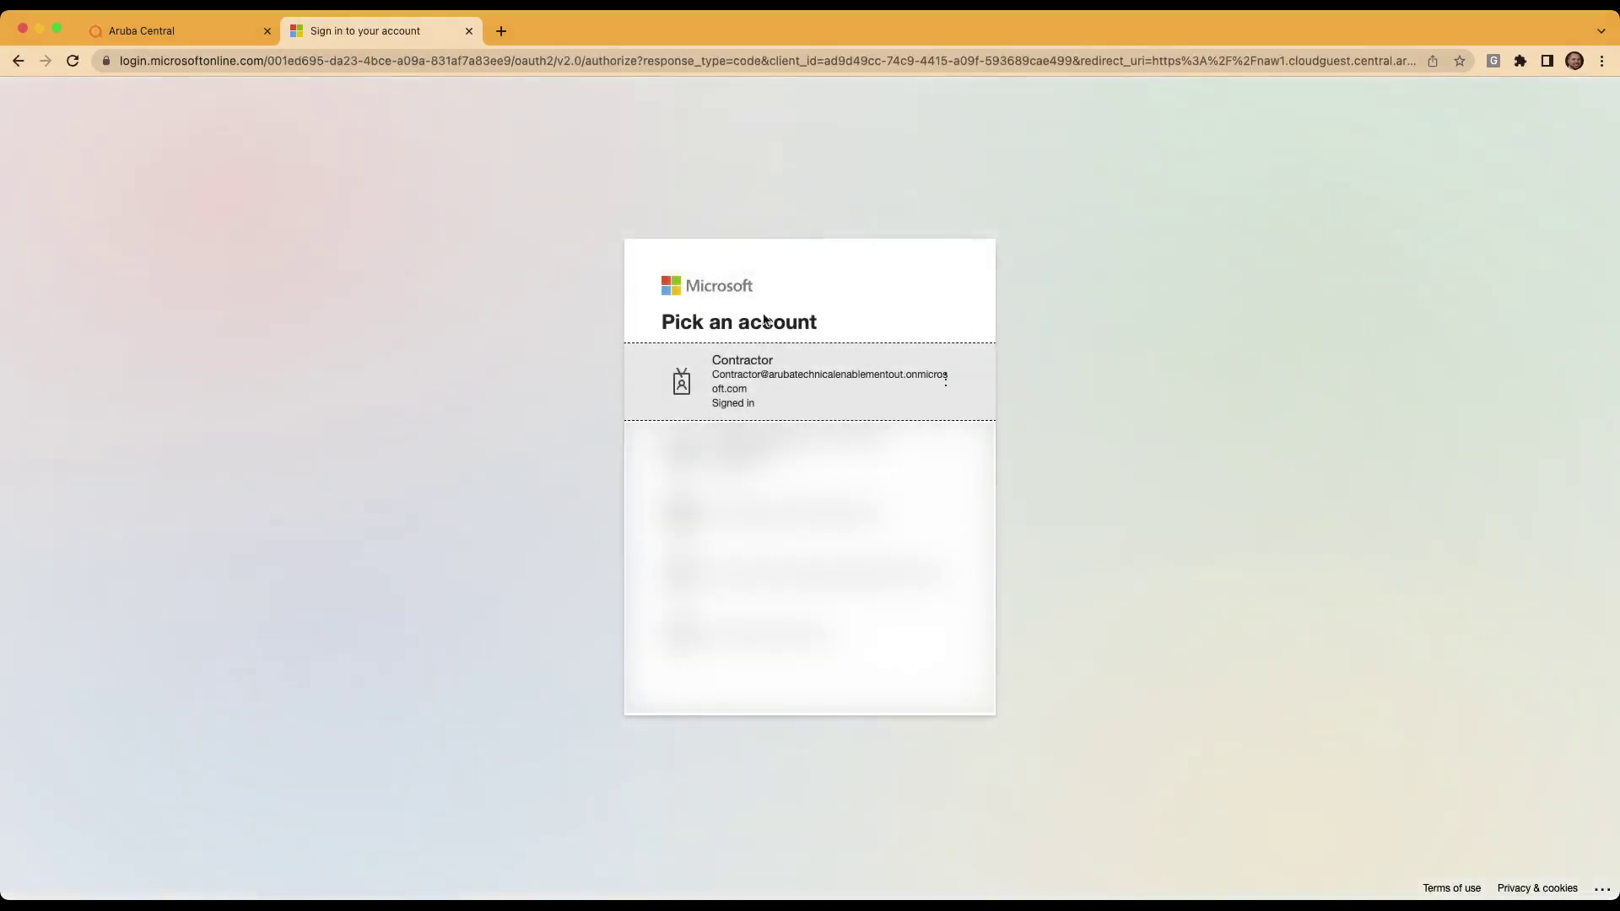
pyautogui.click(776, 387)
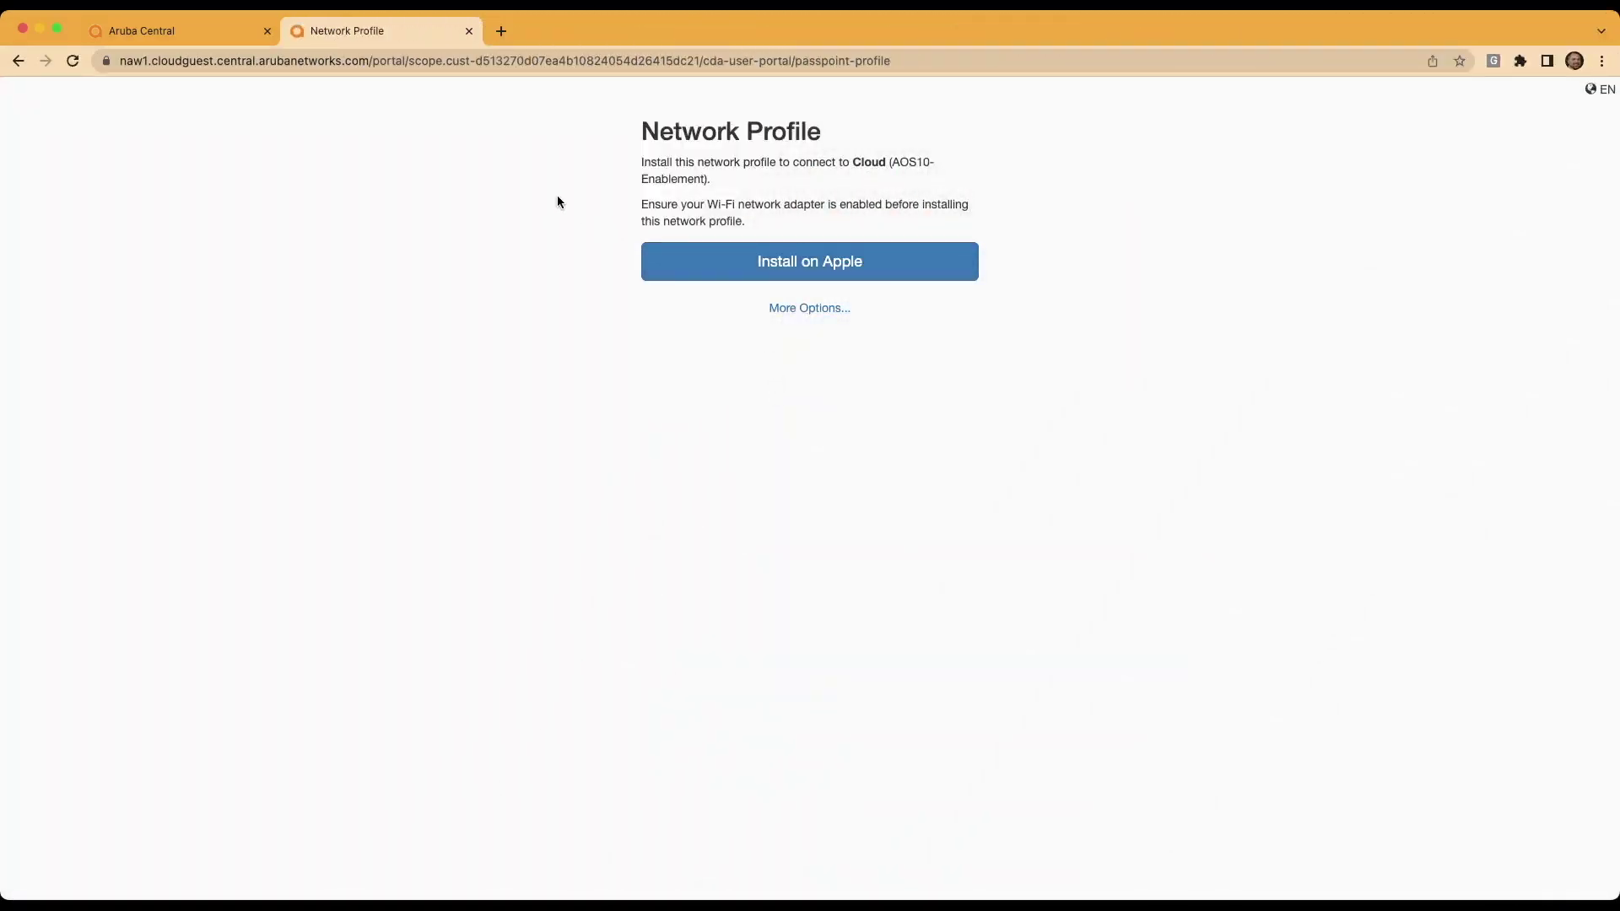
# Step: Download the Apple .mobileconfig network profile and open it in System Settings
pyautogui.click(694, 264)
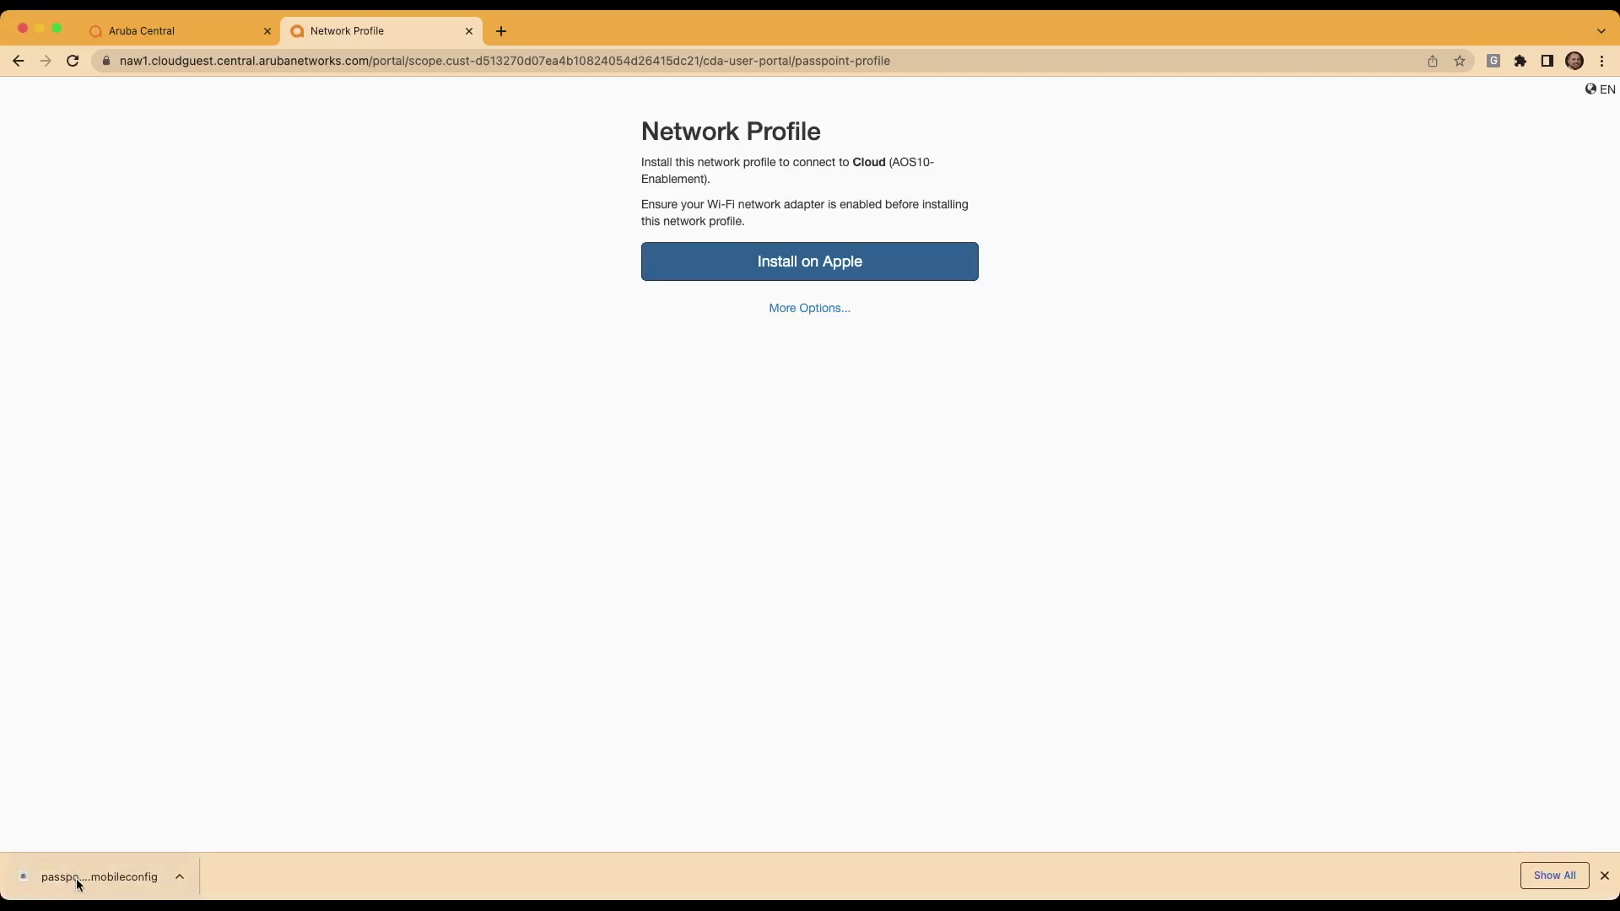
pyautogui.click(119, 885)
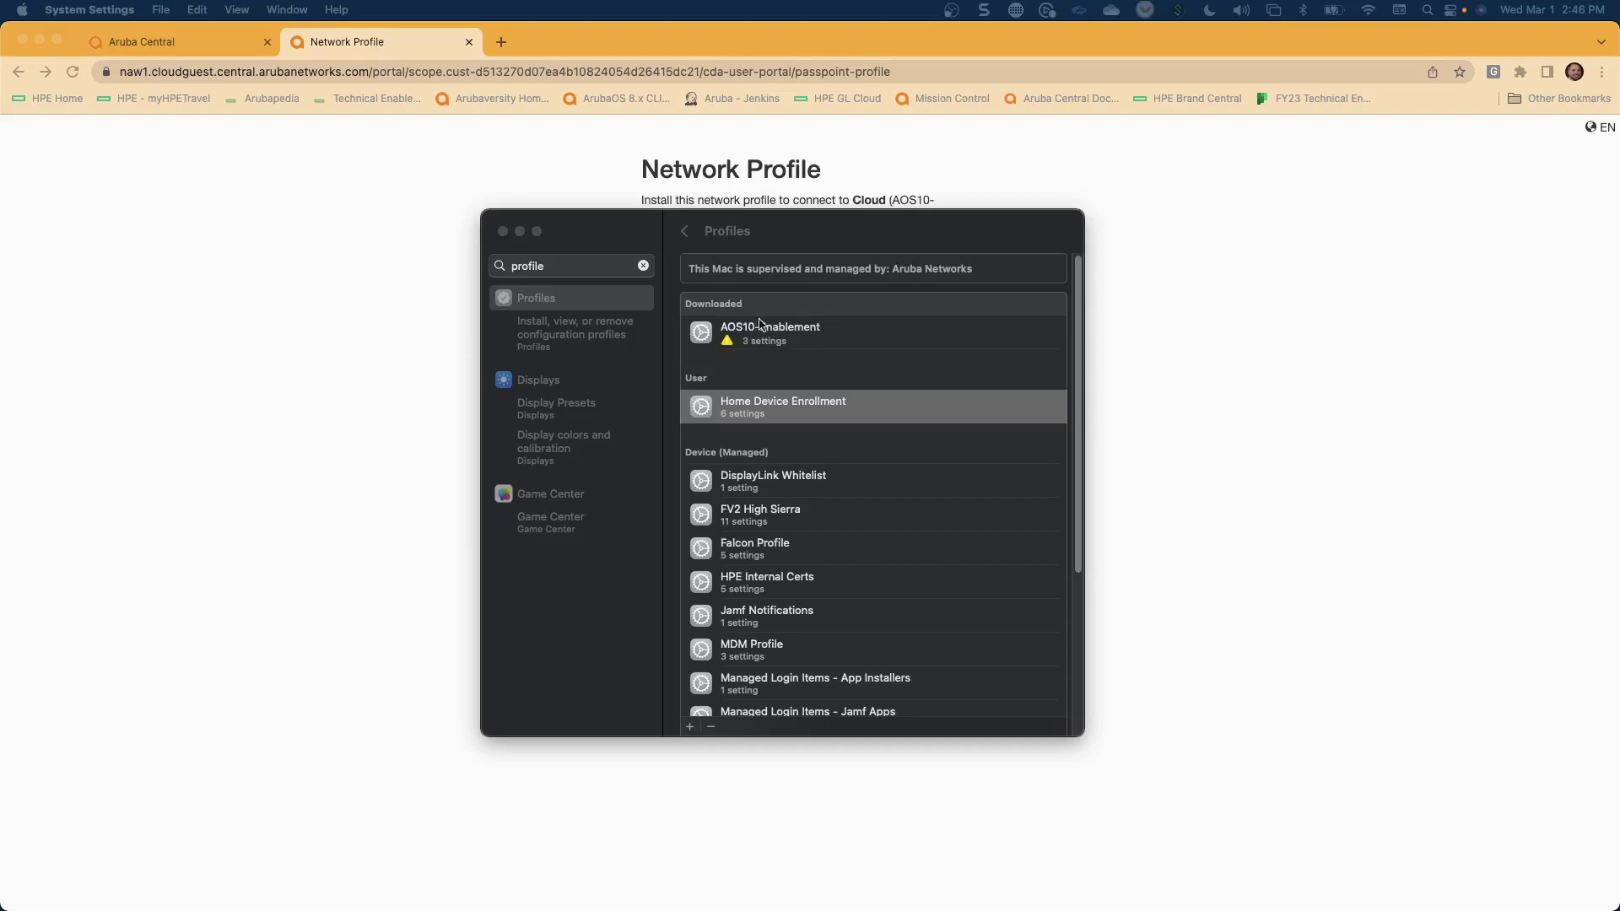
# Step: Install the AOS10-Enablement profile and its certificates, authorizing with the account password
pyautogui.click(788, 335)
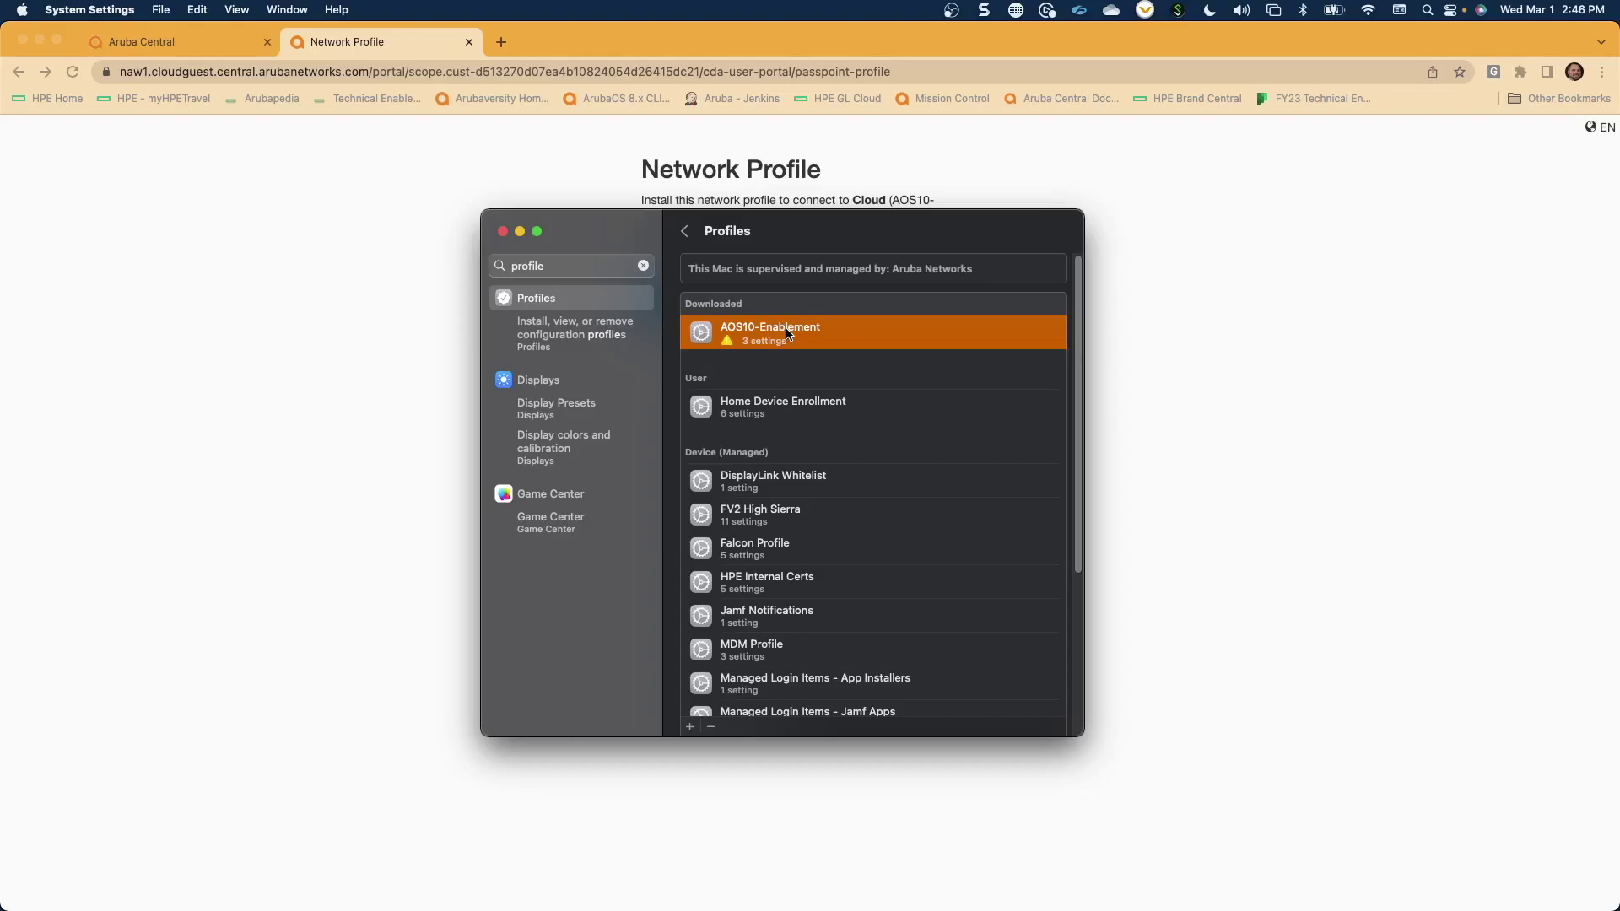
pyautogui.doubleClick(788, 335)
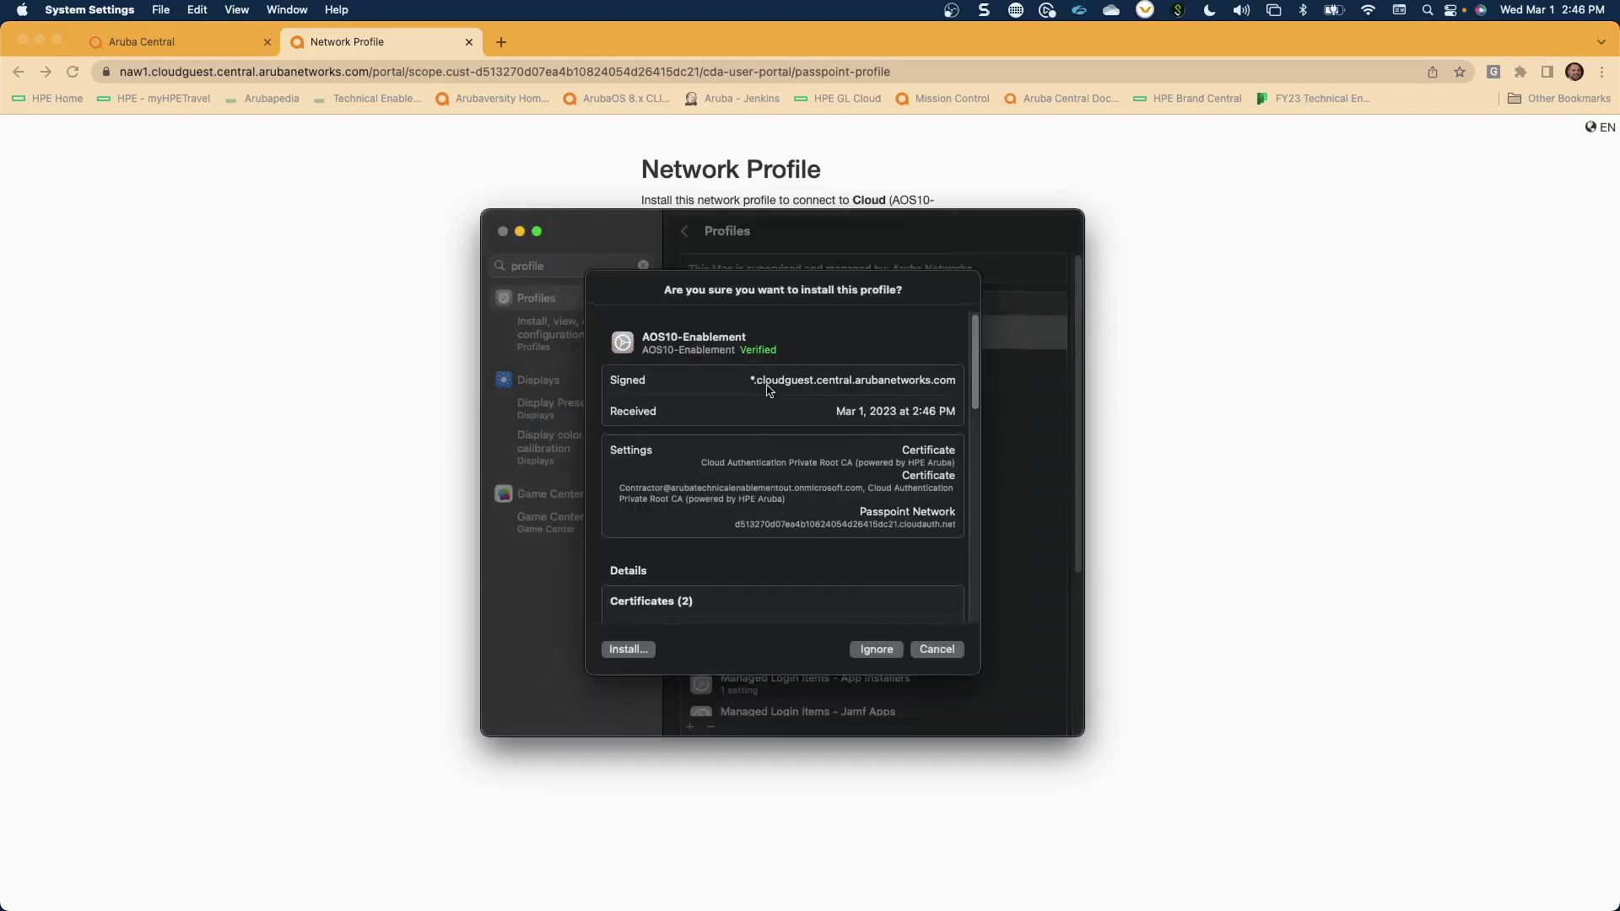
pyautogui.click(628, 650)
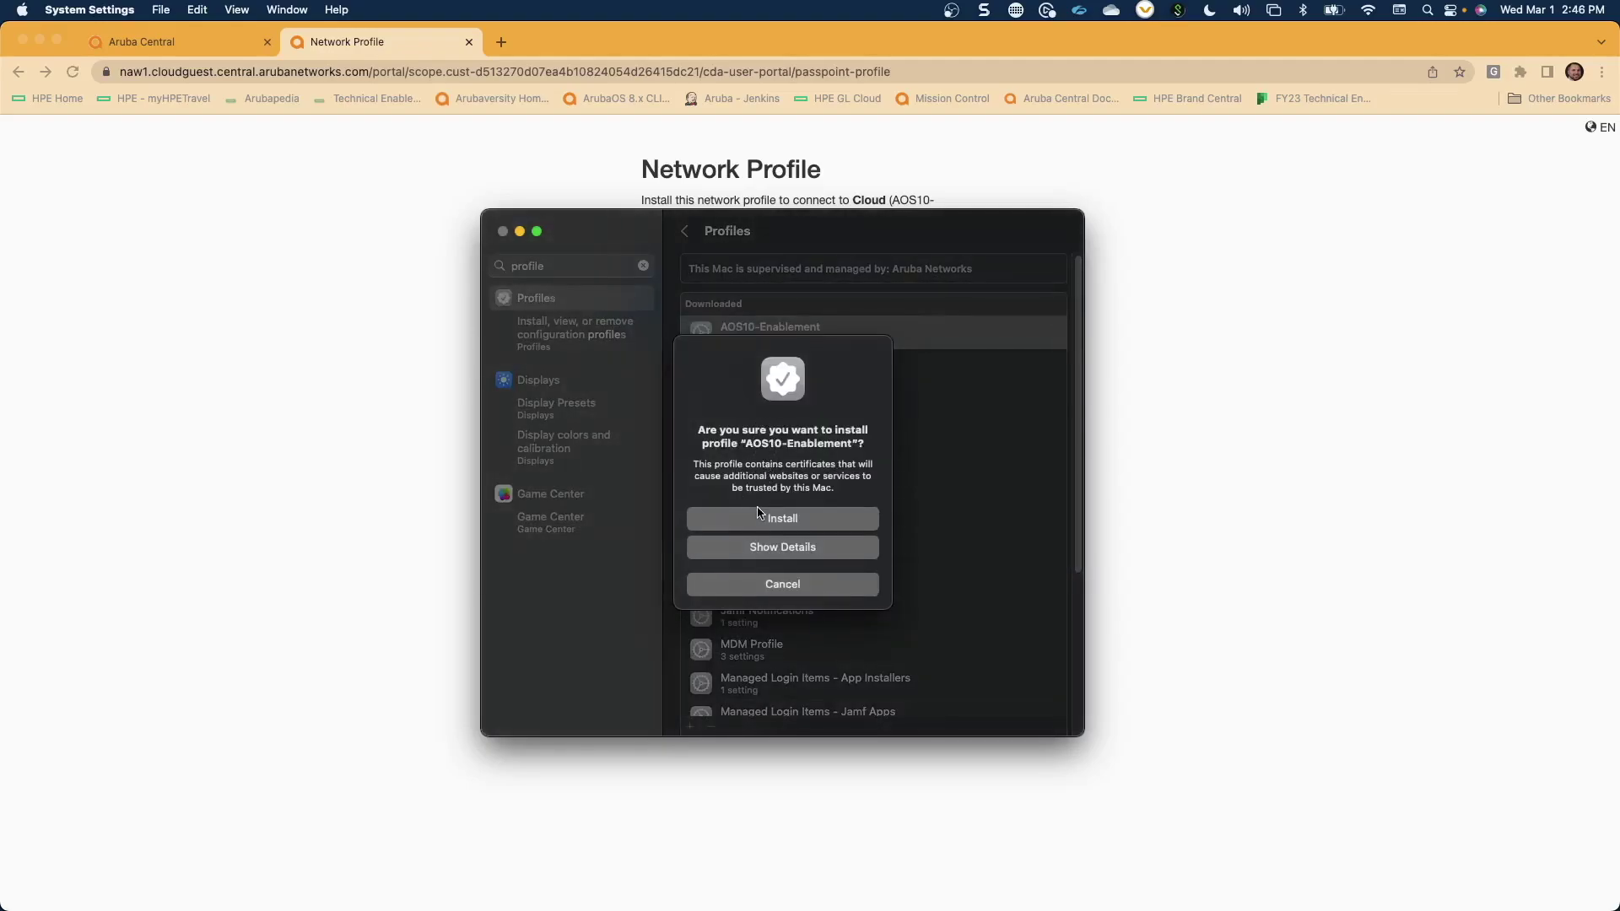
pyautogui.click(759, 516)
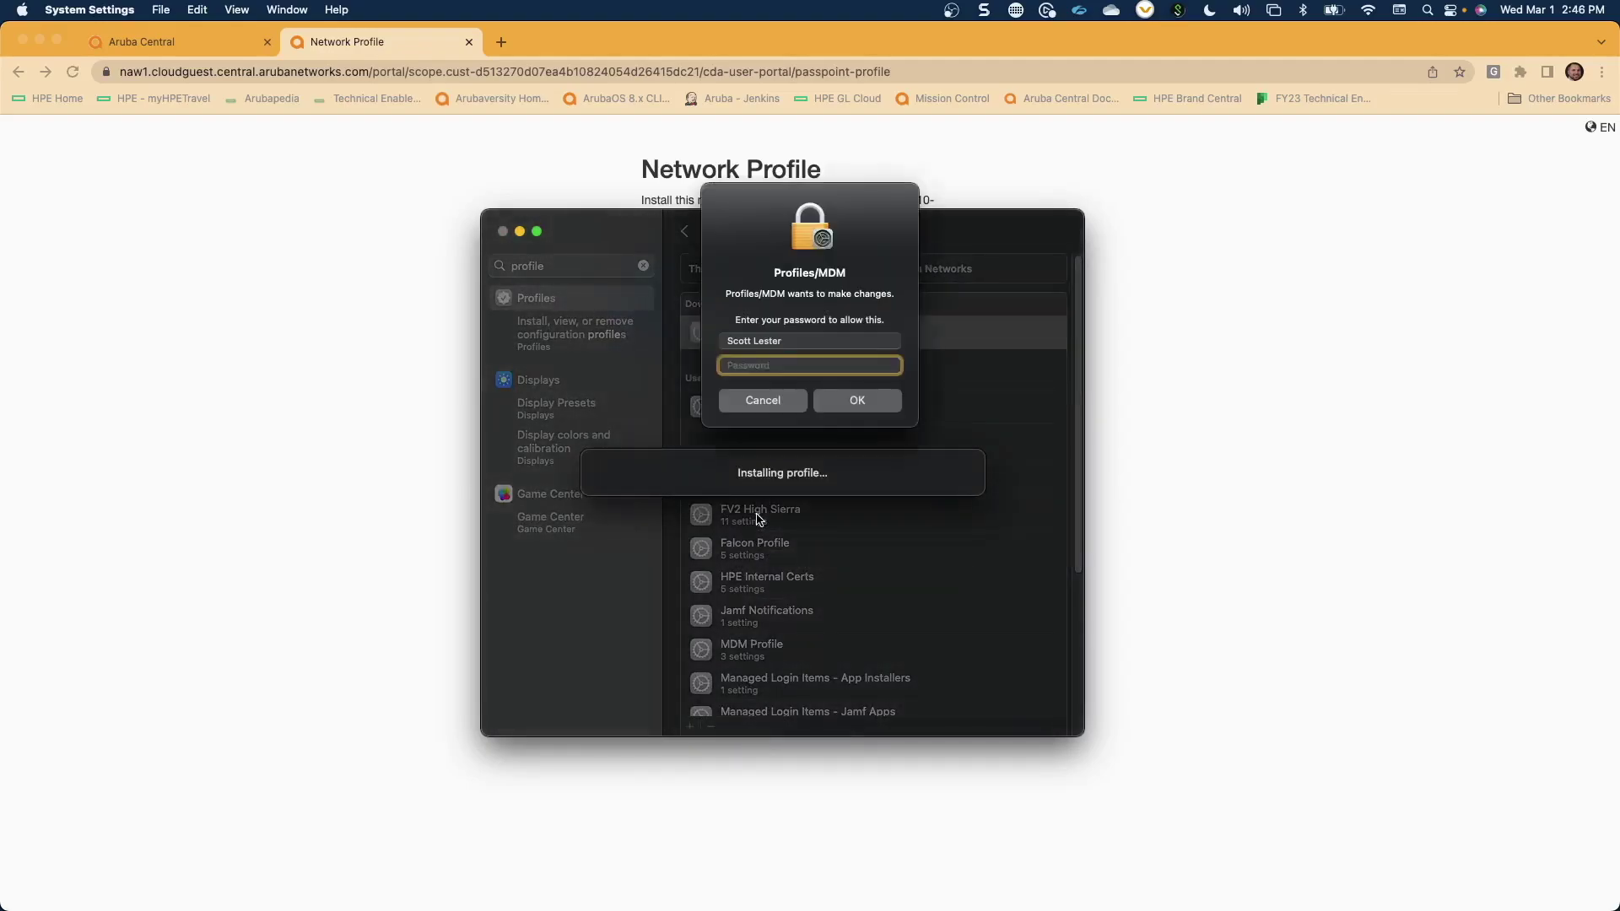
pyautogui.press('super+v')
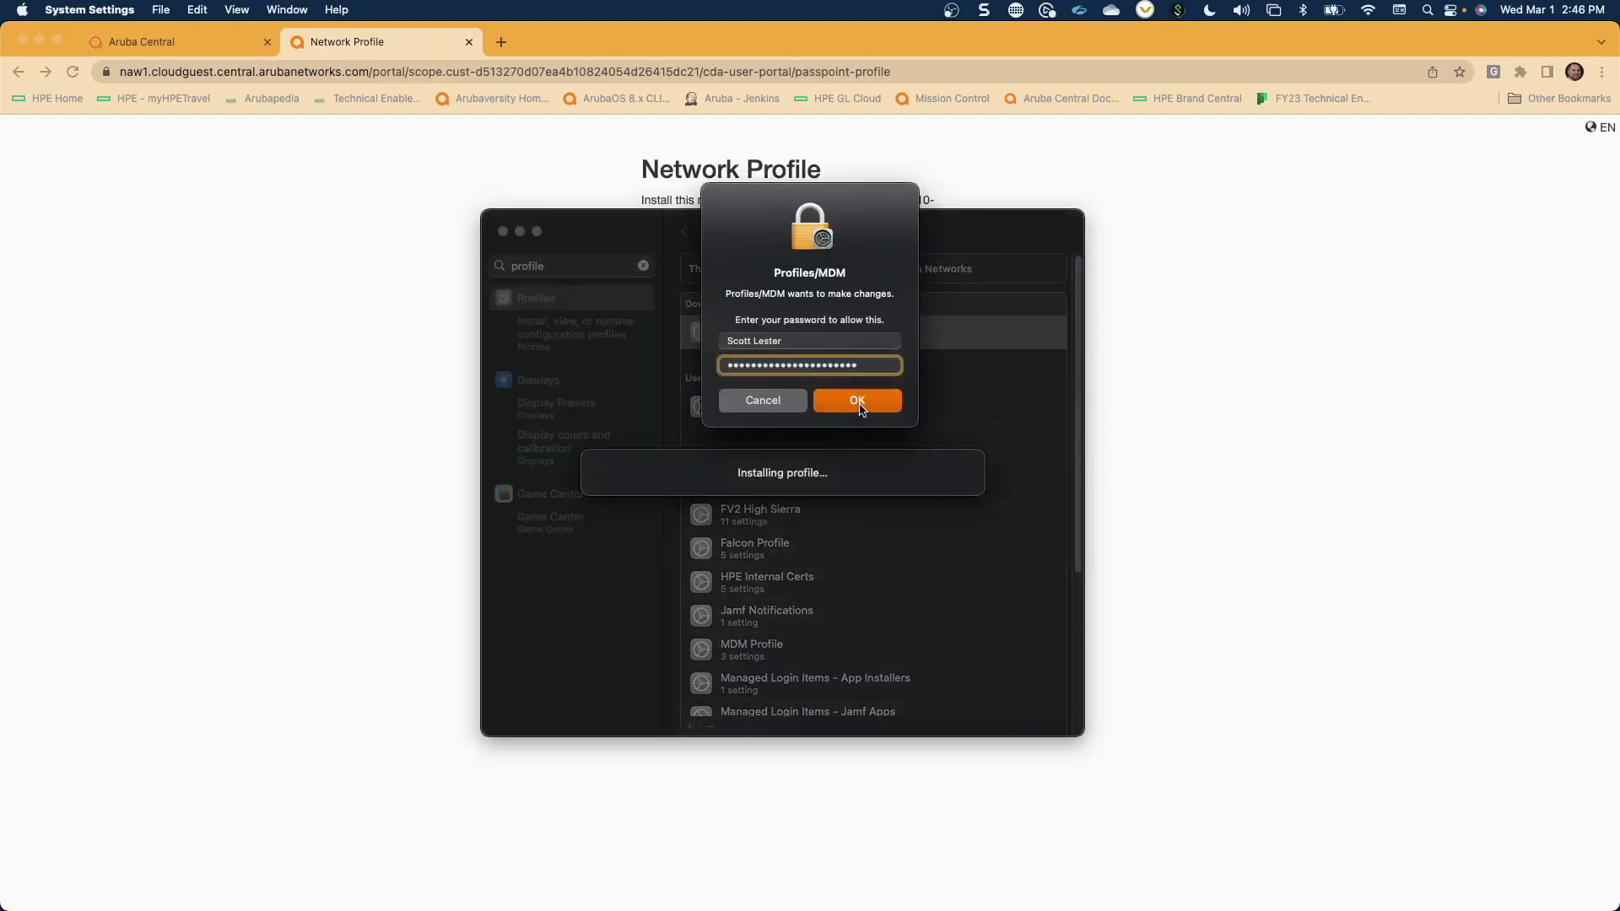
pyautogui.click(860, 408)
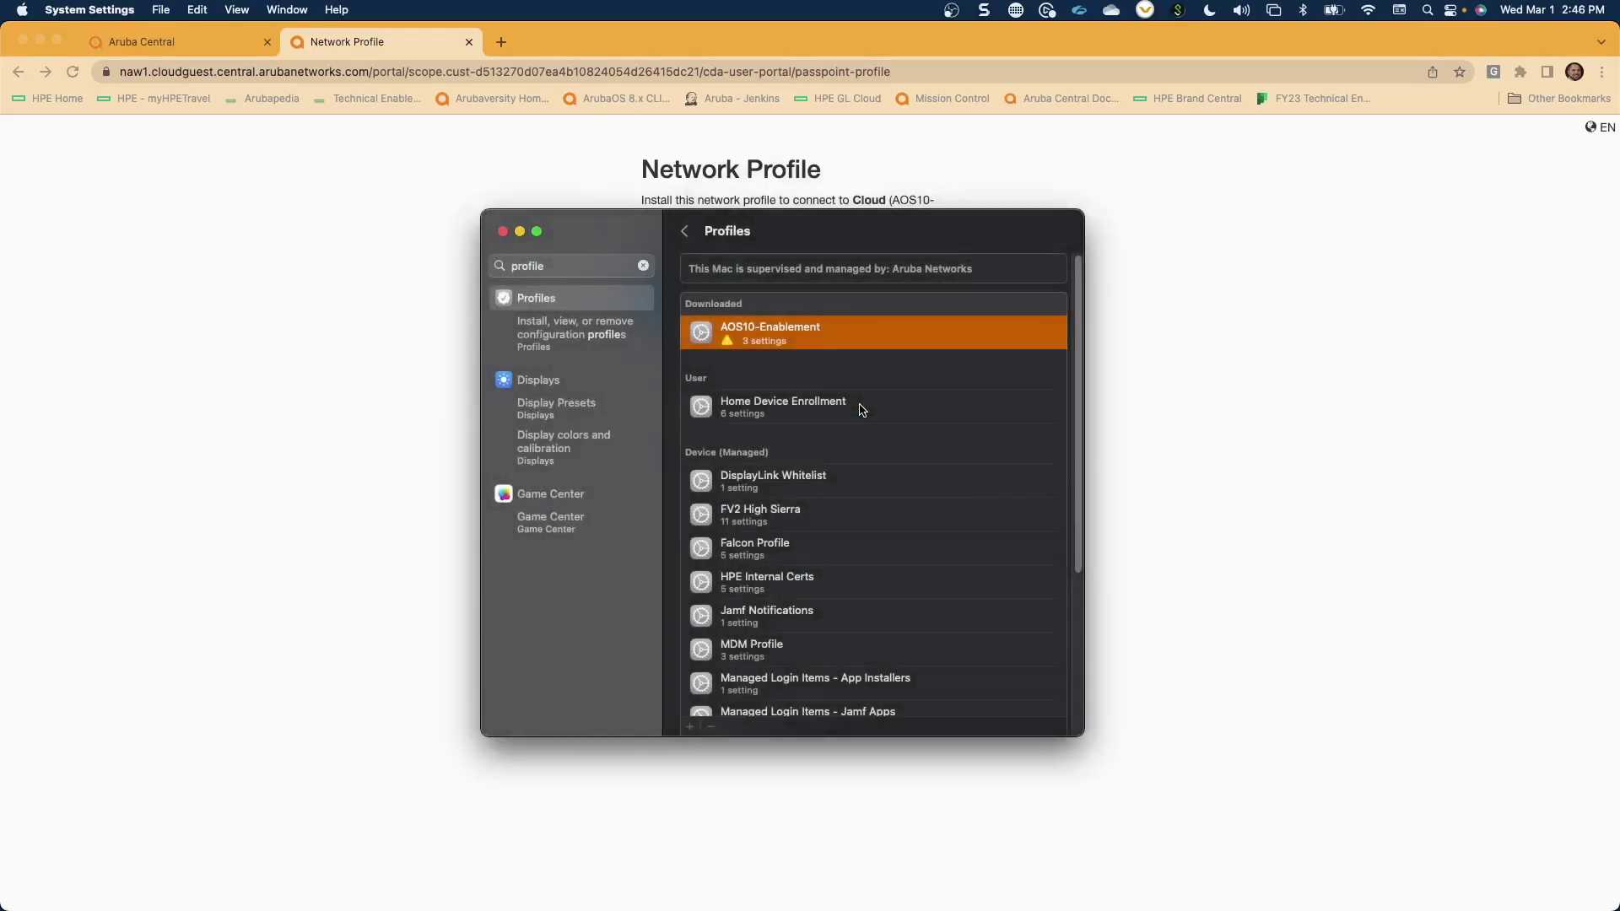
# Step: Inspect the AOS10-Enablement profile's certificates and expiry dates, then close its details
pyautogui.doubleClick(775, 338)
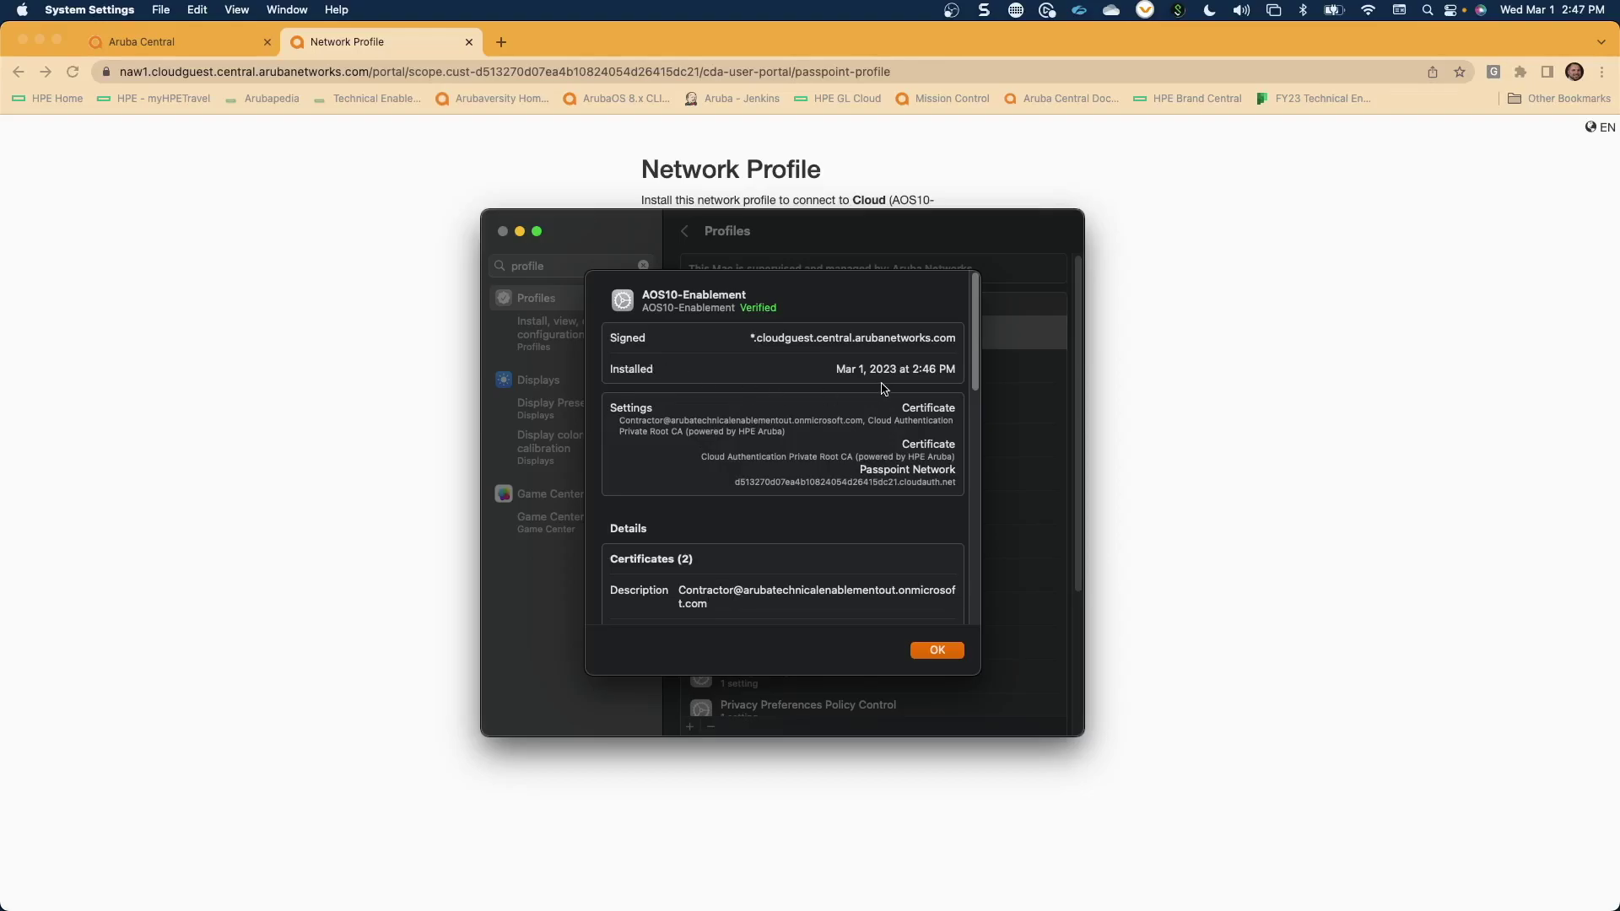
pyautogui.scroll(-10, 709, 464)
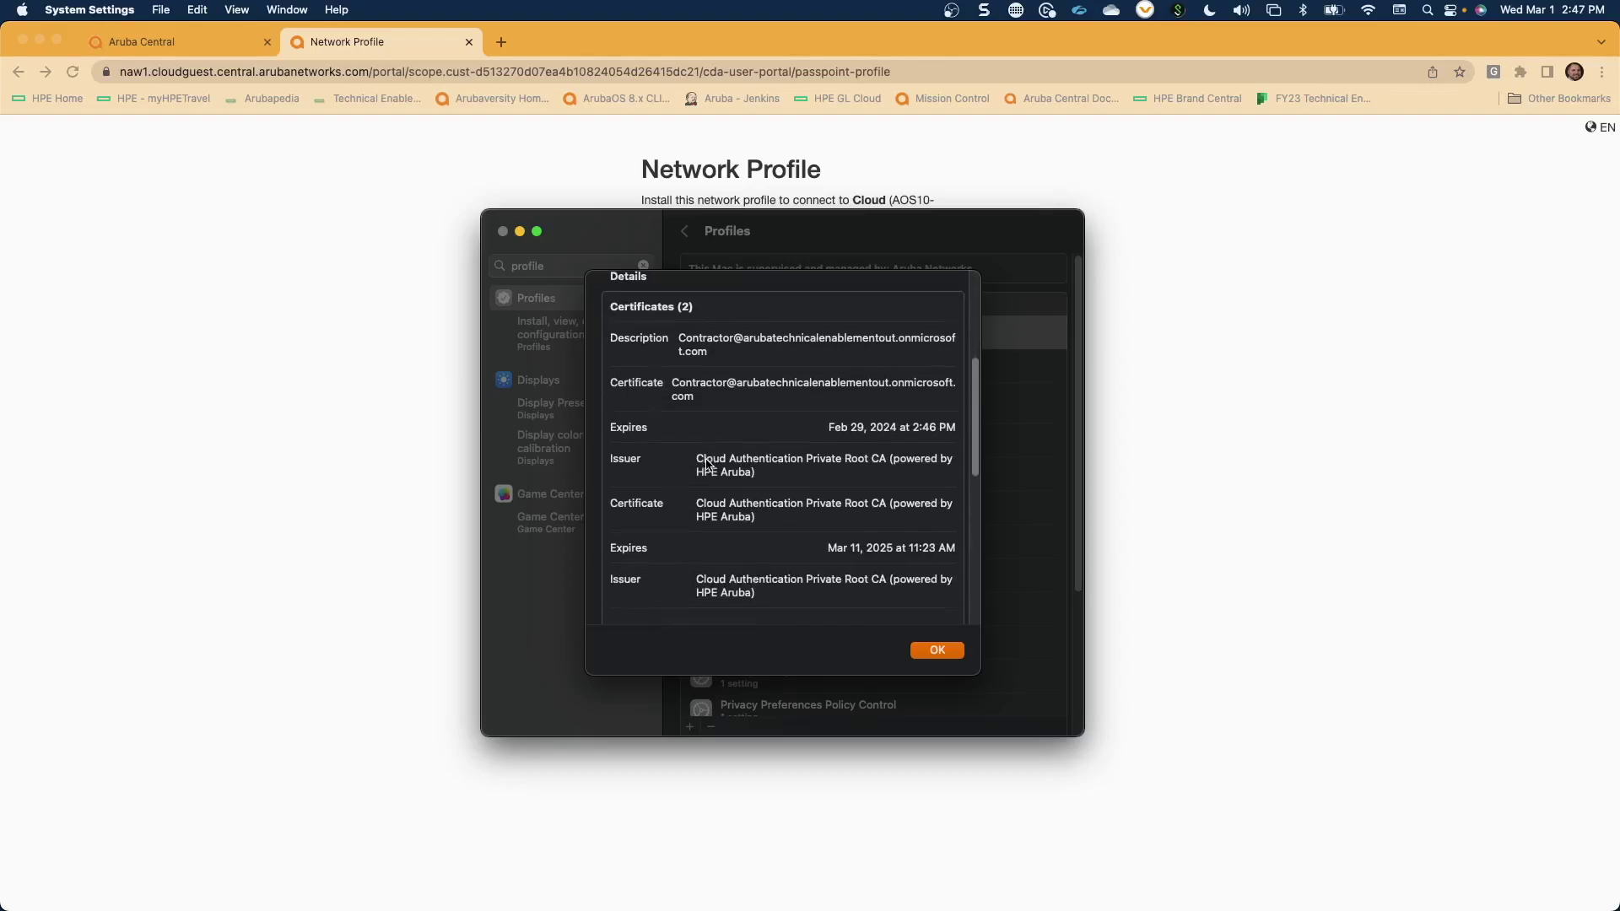
pyautogui.scroll(-4, 709, 463)
pyautogui.click(937, 650)
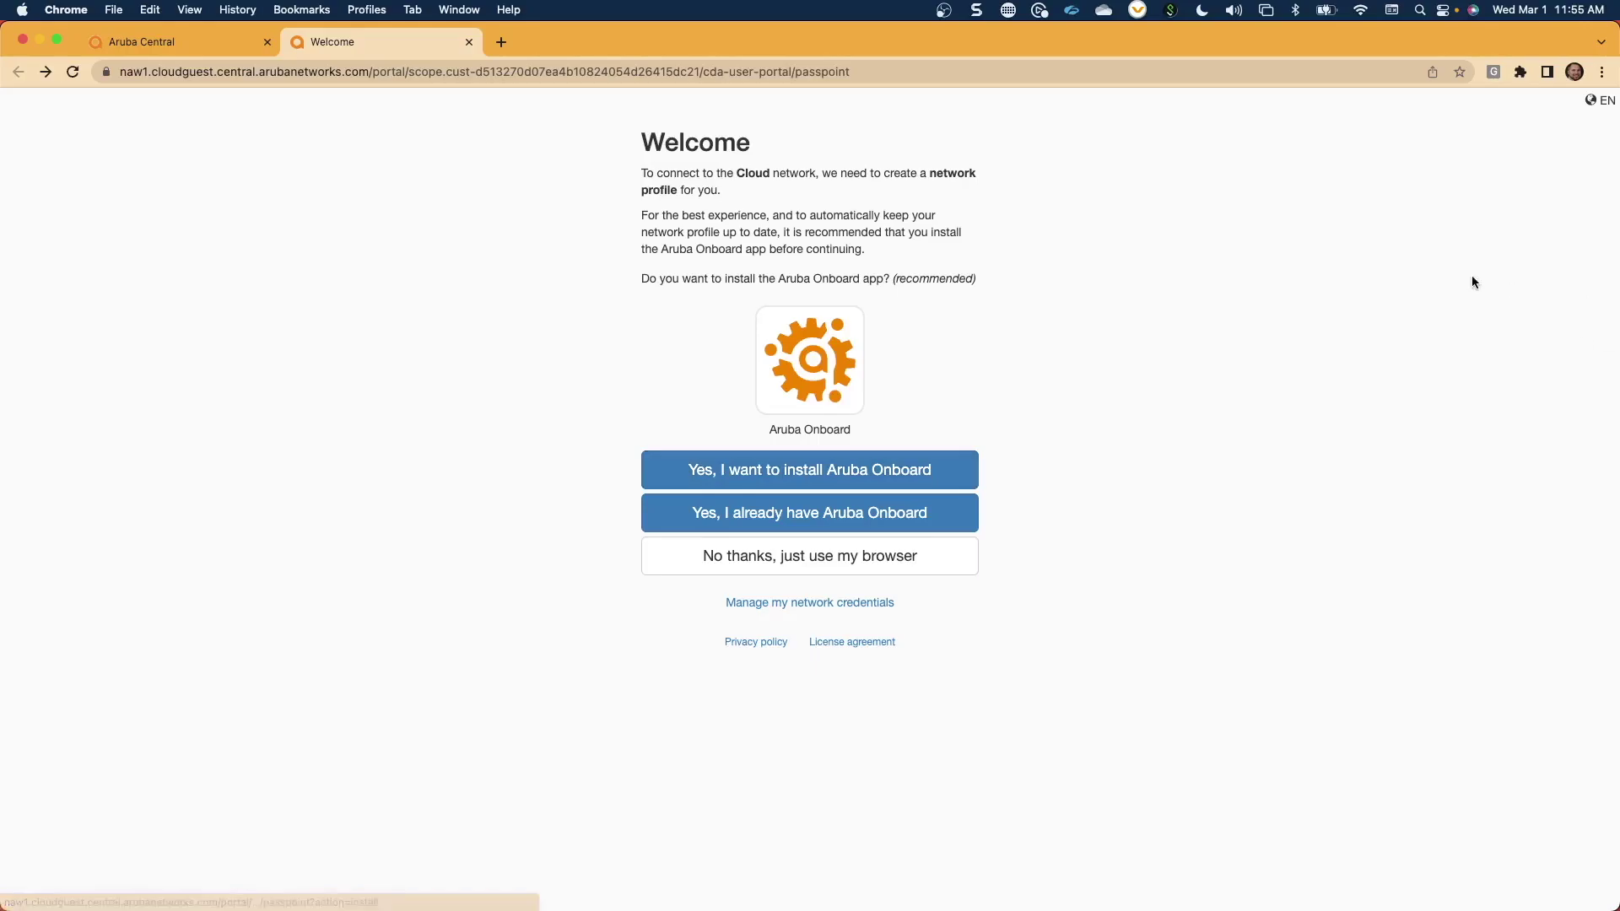
# Step: Choose to install Aruba Onboard, download the macOS package, and launch its .pkg installer
pyautogui.click(857, 470)
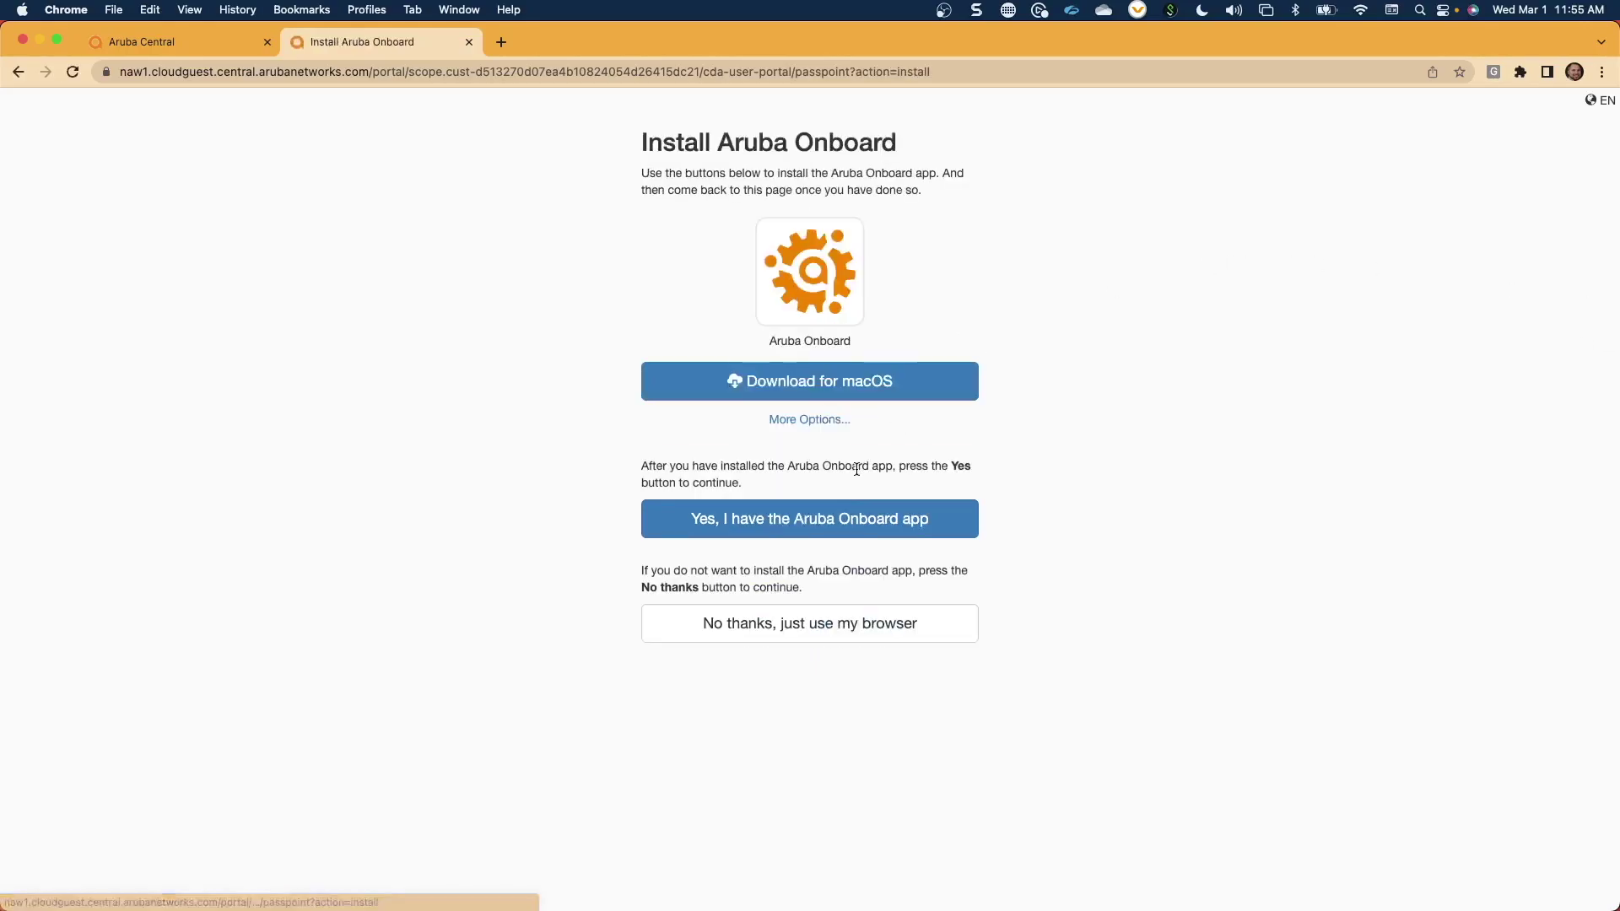
pyautogui.click(816, 387)
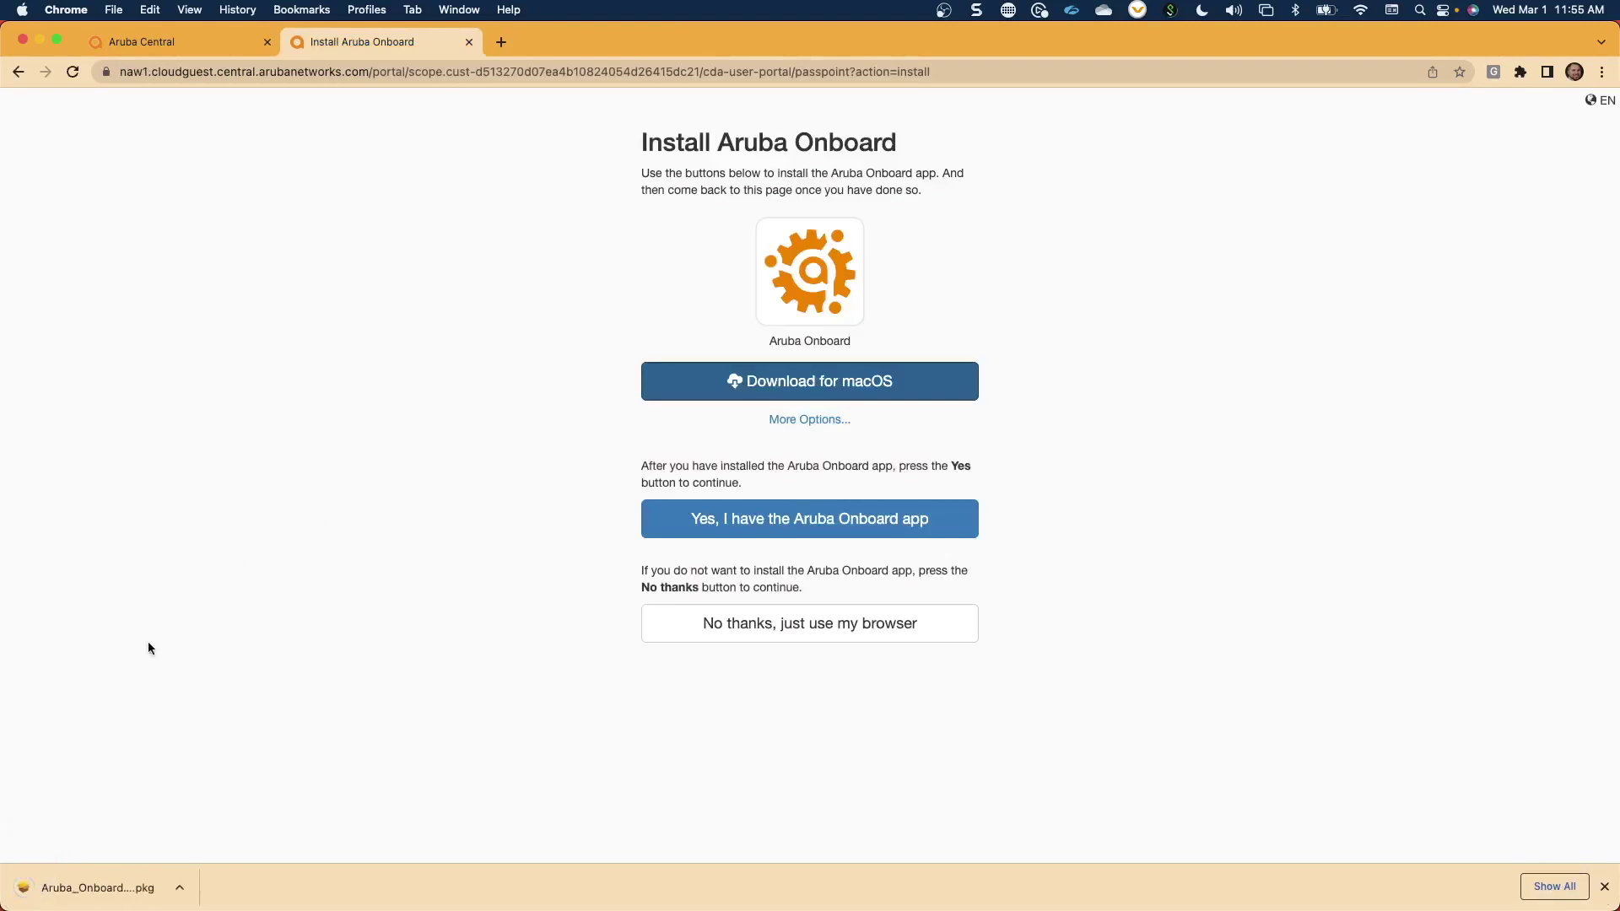
pyautogui.click(126, 886)
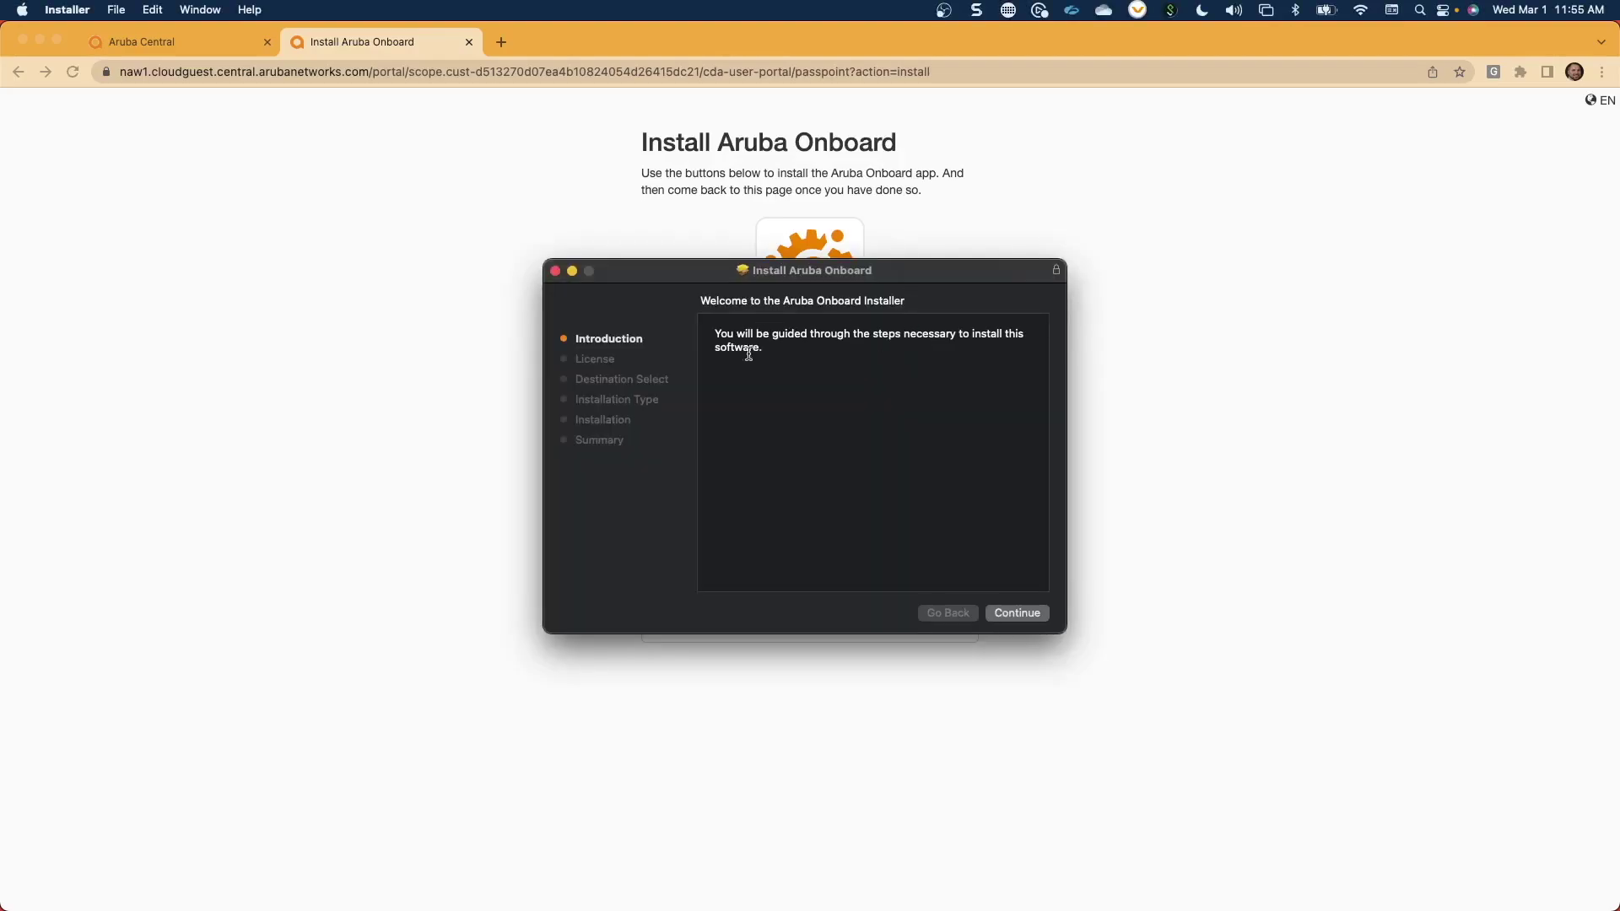
# Step: Accept the licence and install Aruba Onboard on Macintosh HD, authorizing with the account password
pyautogui.click(1017, 613)
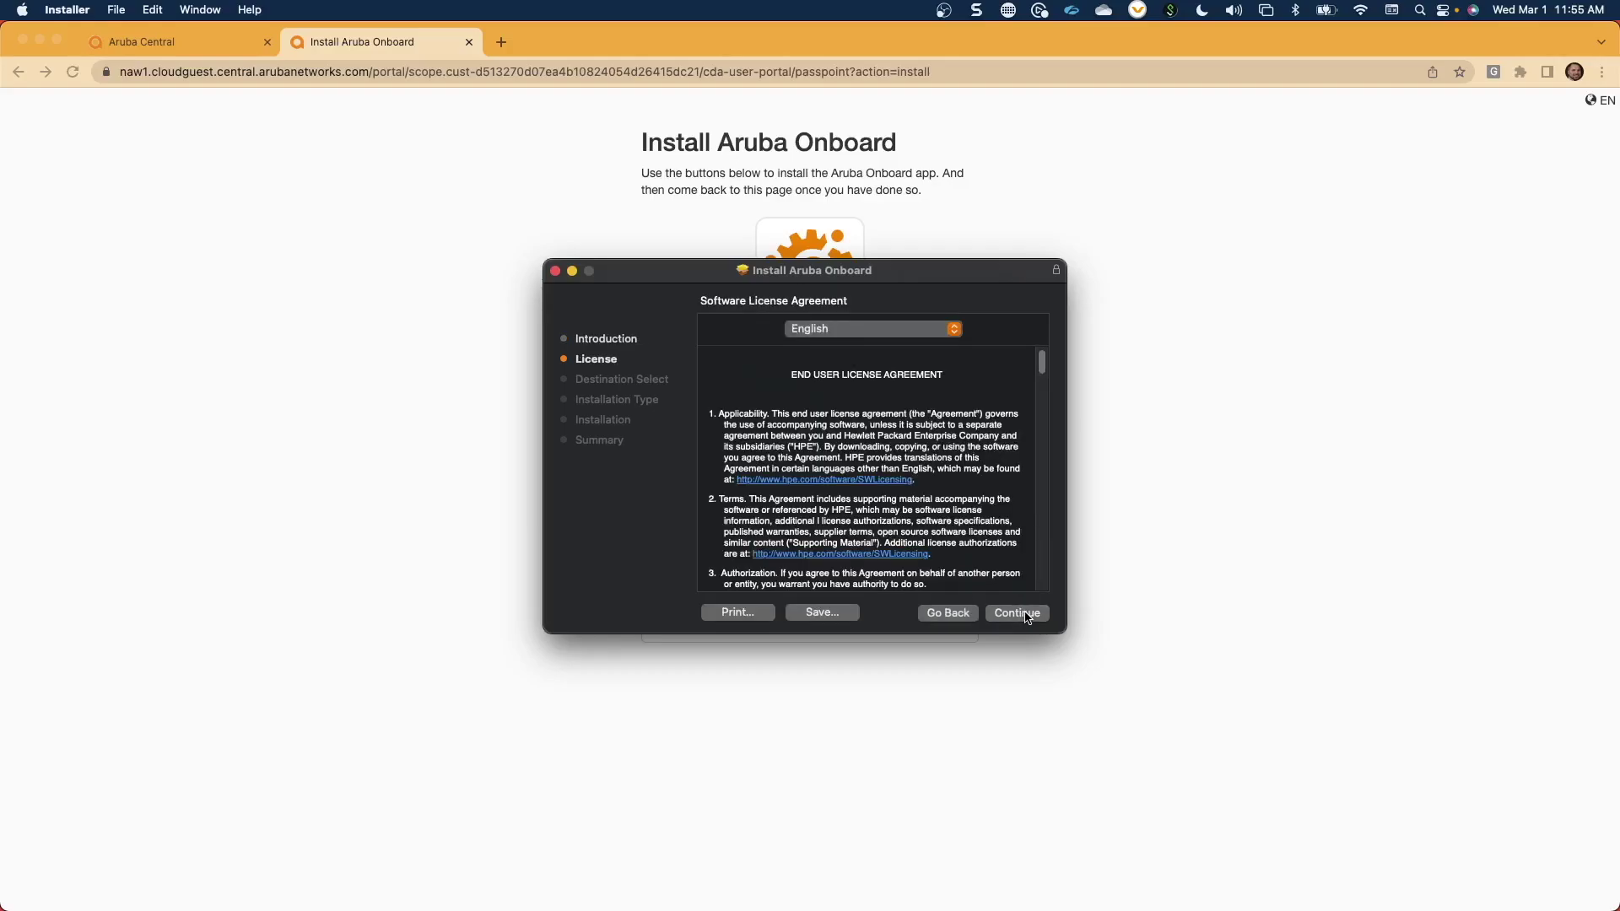
pyautogui.click(1022, 613)
pyautogui.click(975, 496)
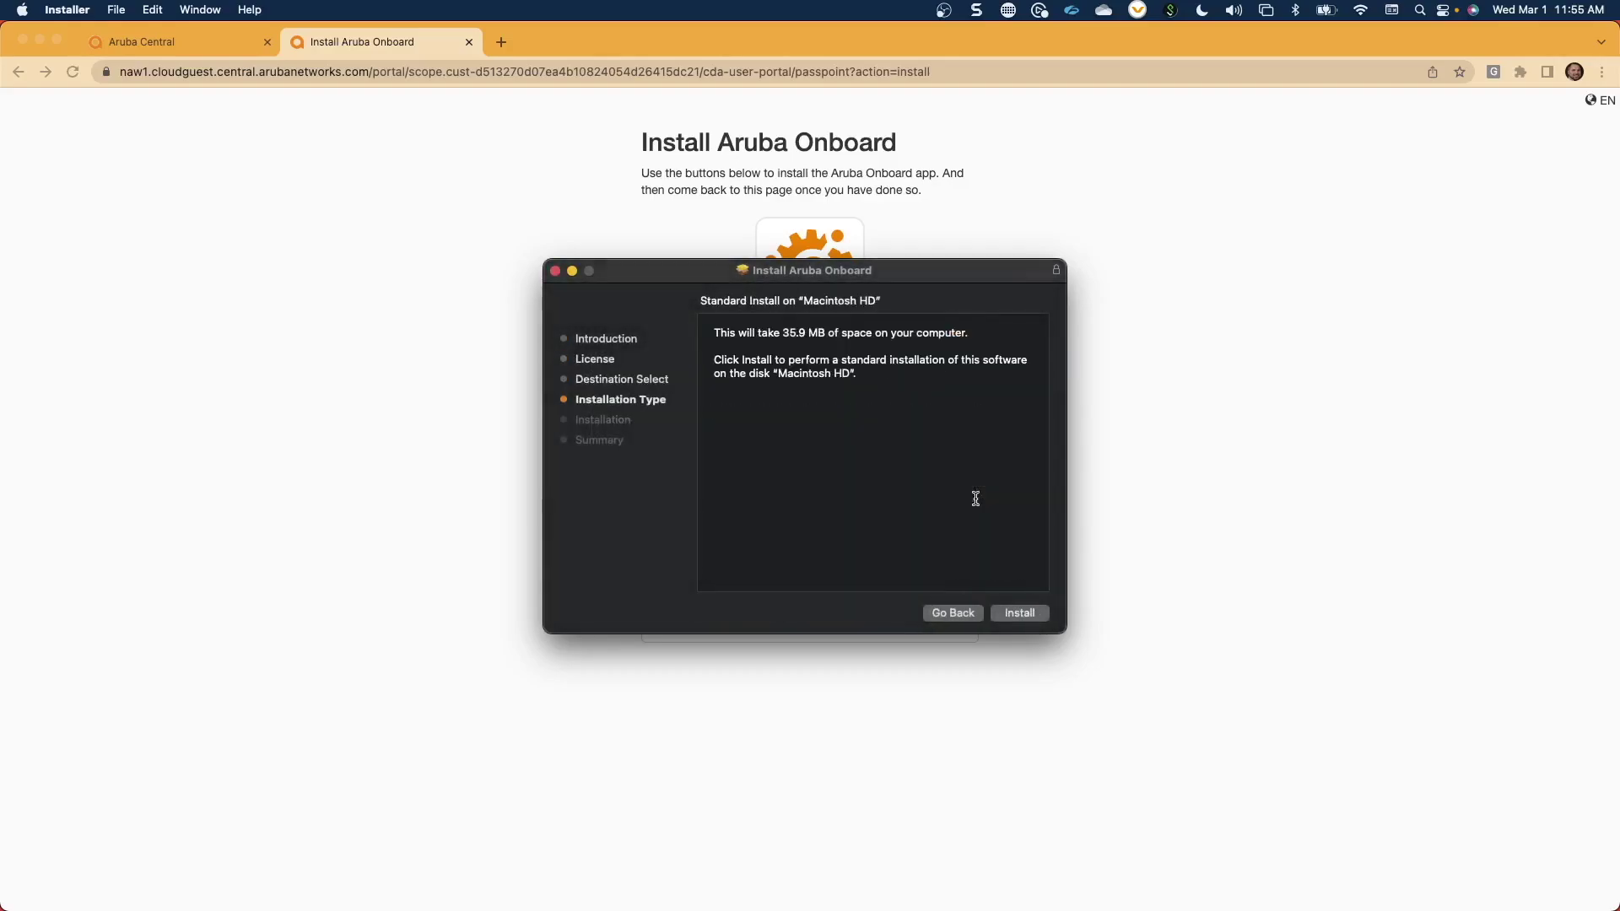
pyautogui.click(1019, 613)
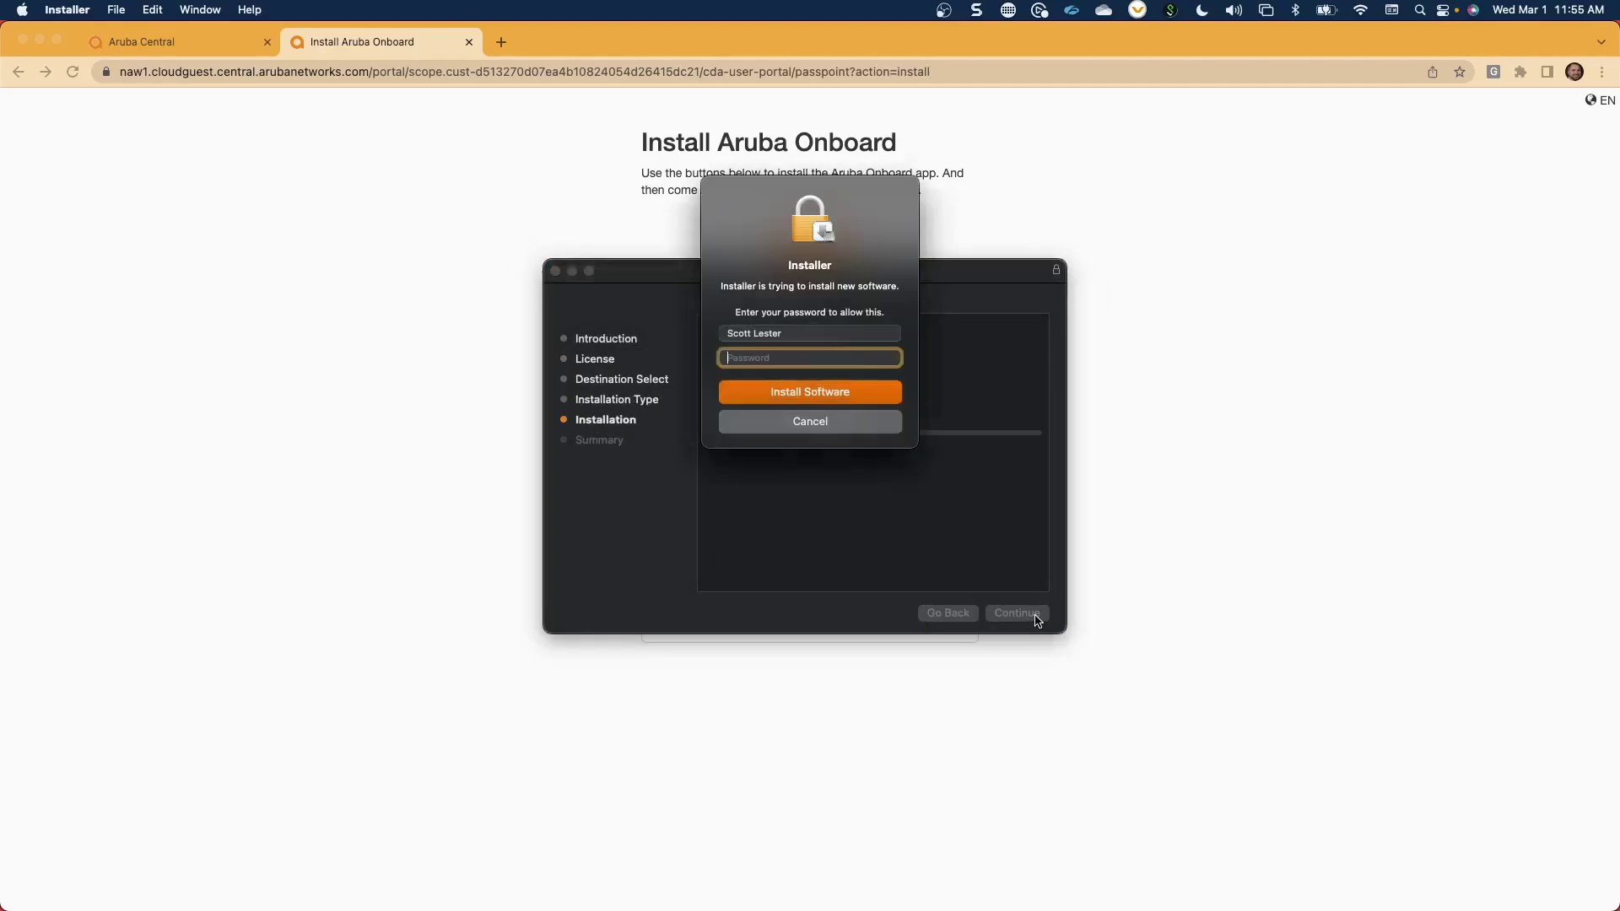
pyautogui.write('••••••••••••••••••••••')
pyautogui.press('Return')
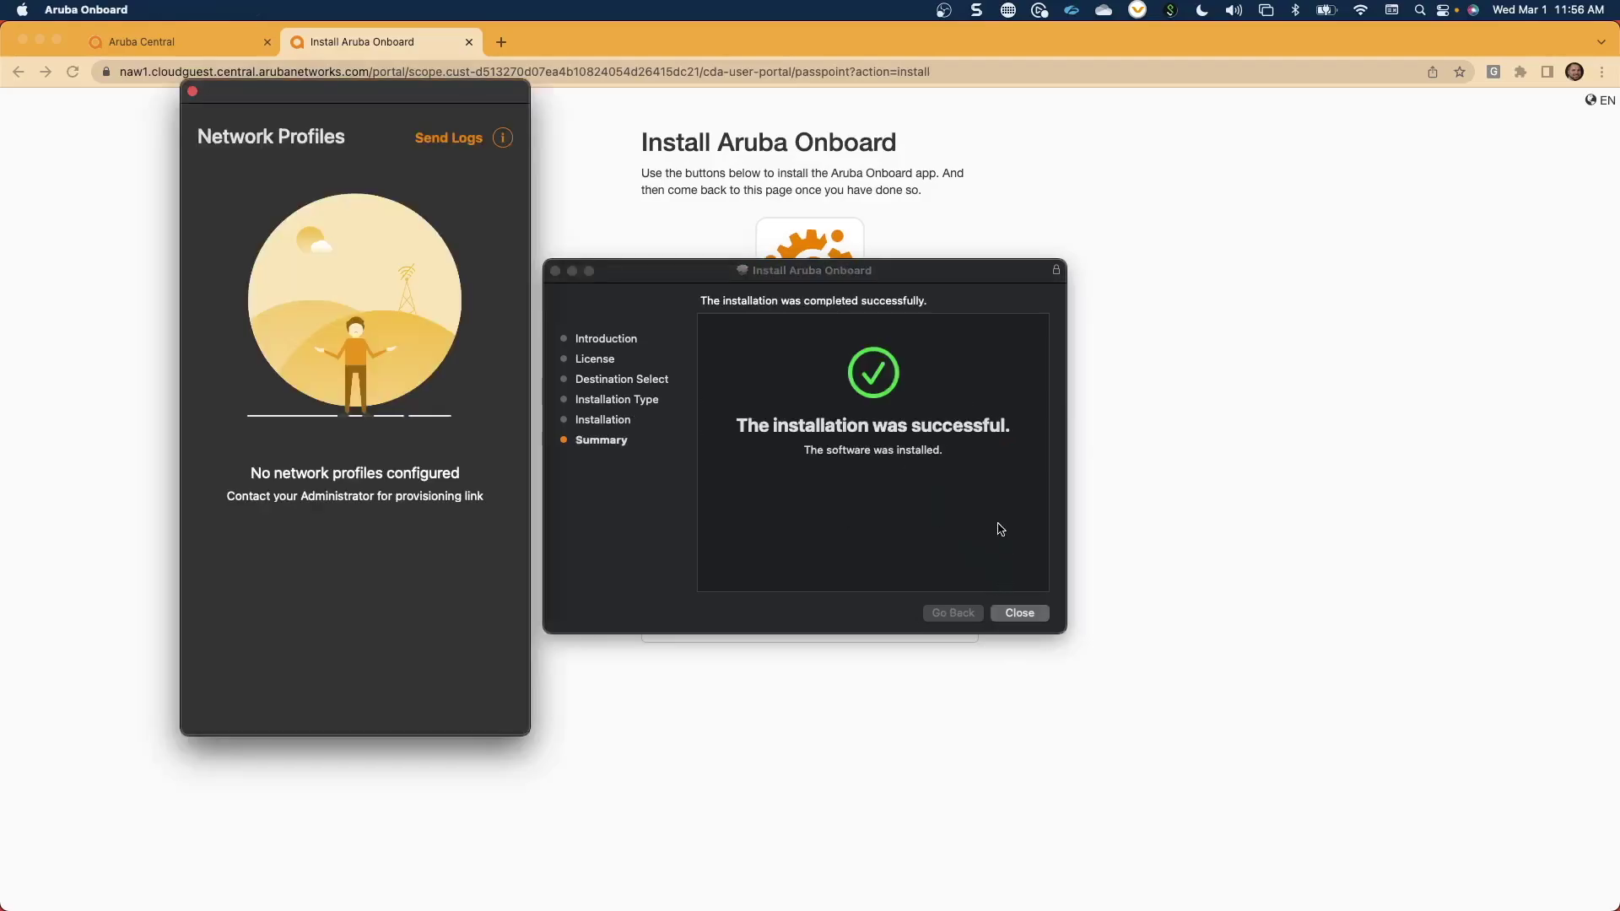
# Step: Close the finished installer, move its package to the Trash, and return to the portal's install page
pyautogui.click(1020, 615)
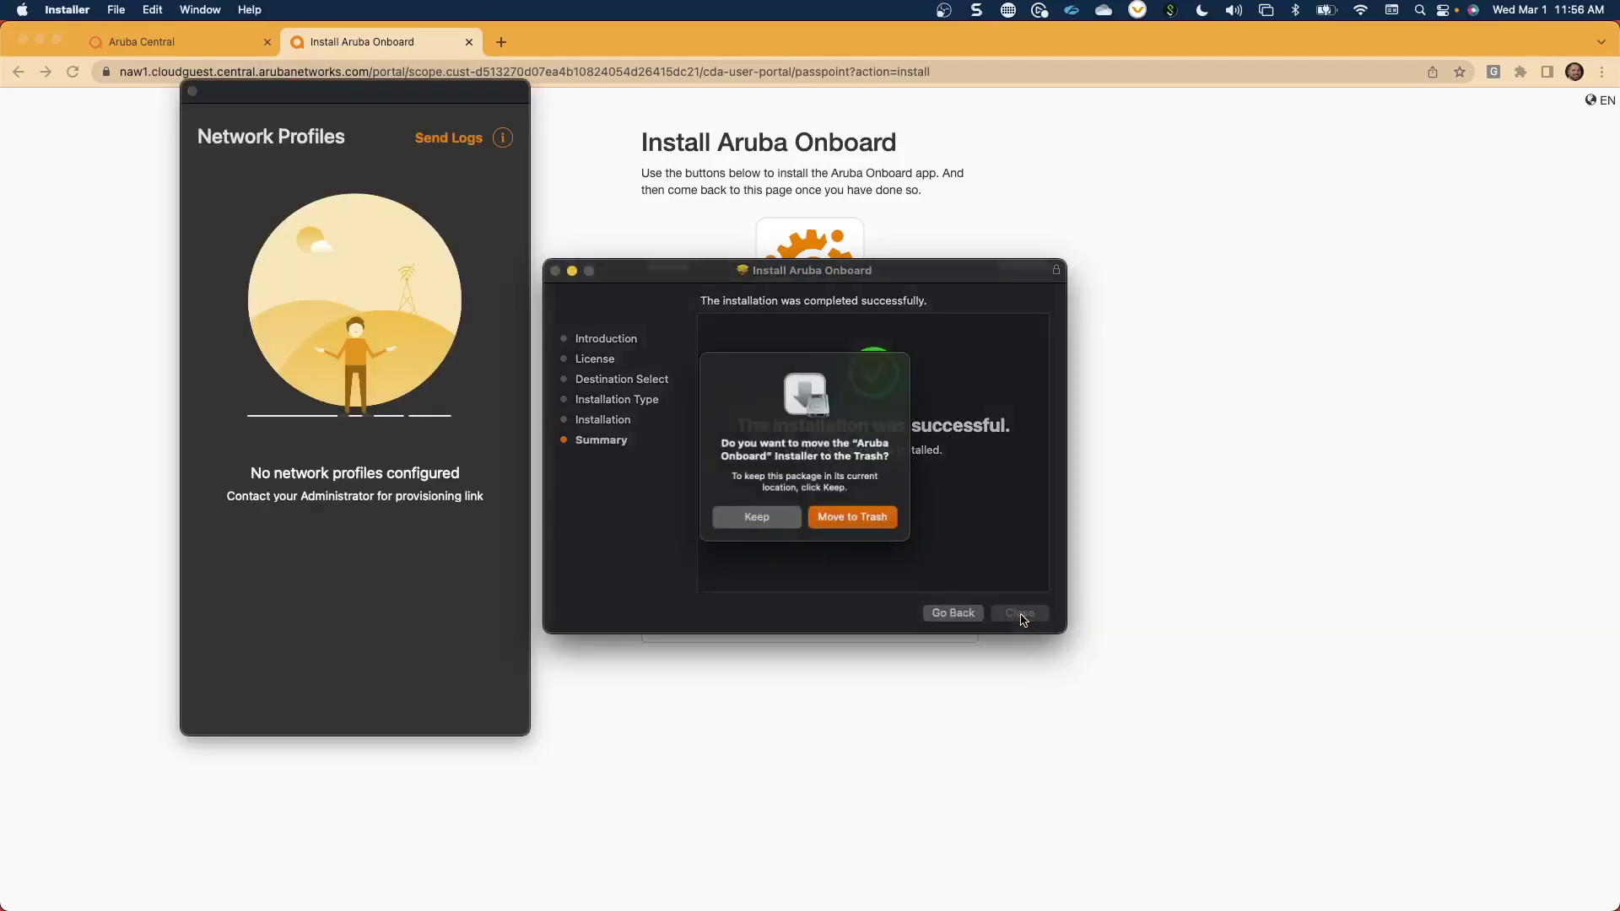
pyautogui.click(850, 521)
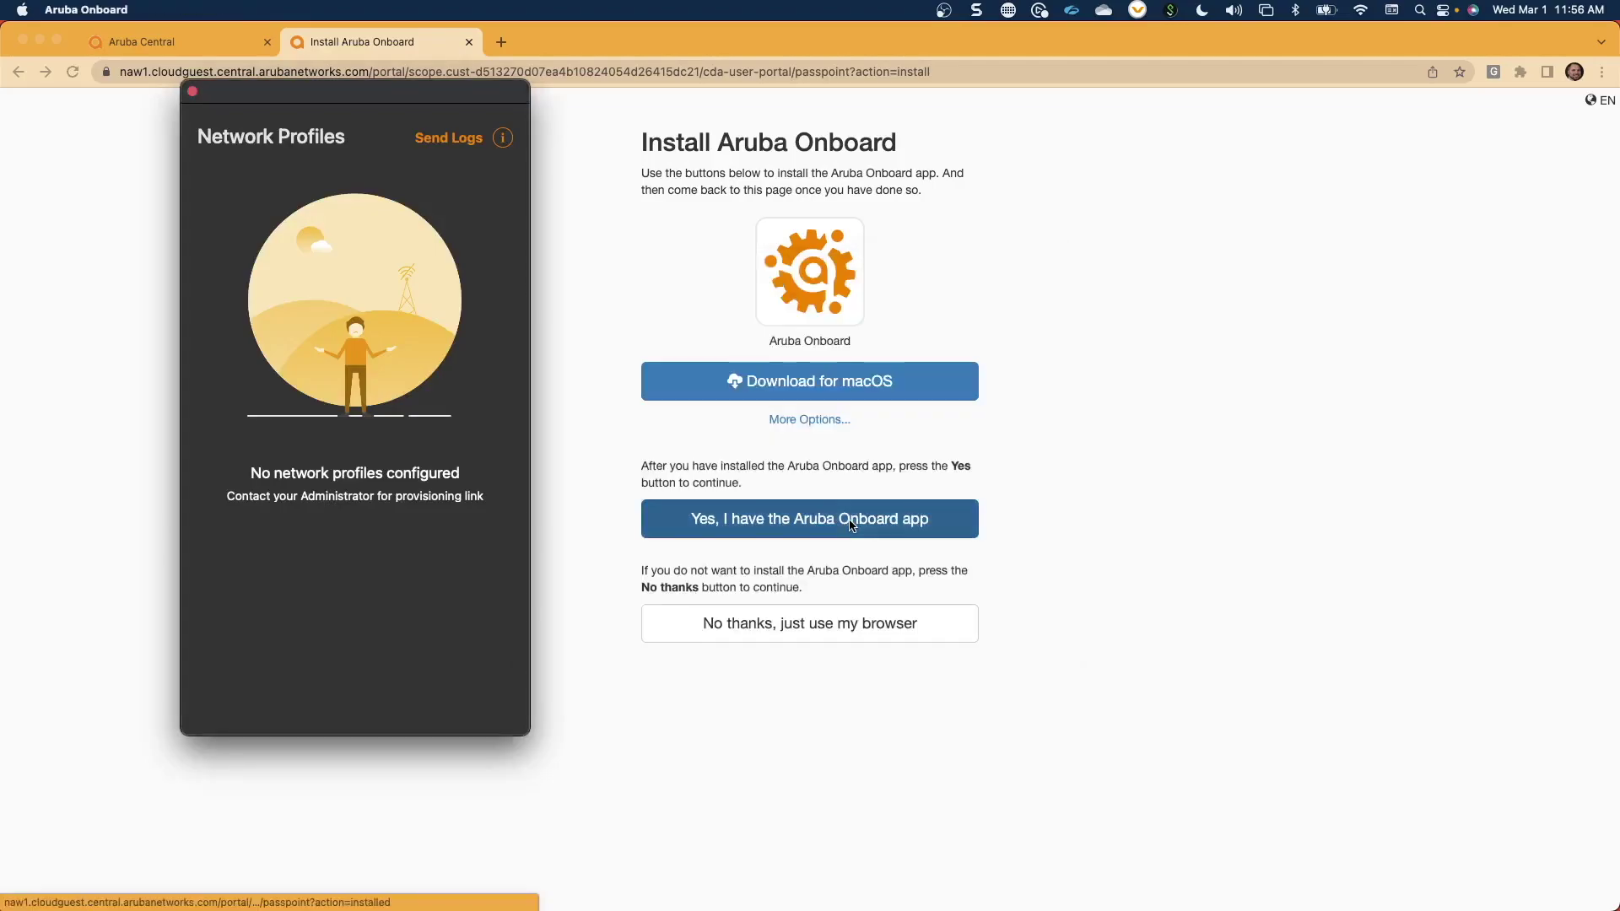
pyautogui.moveTo(345, 87); pyautogui.dragTo(802, 112)
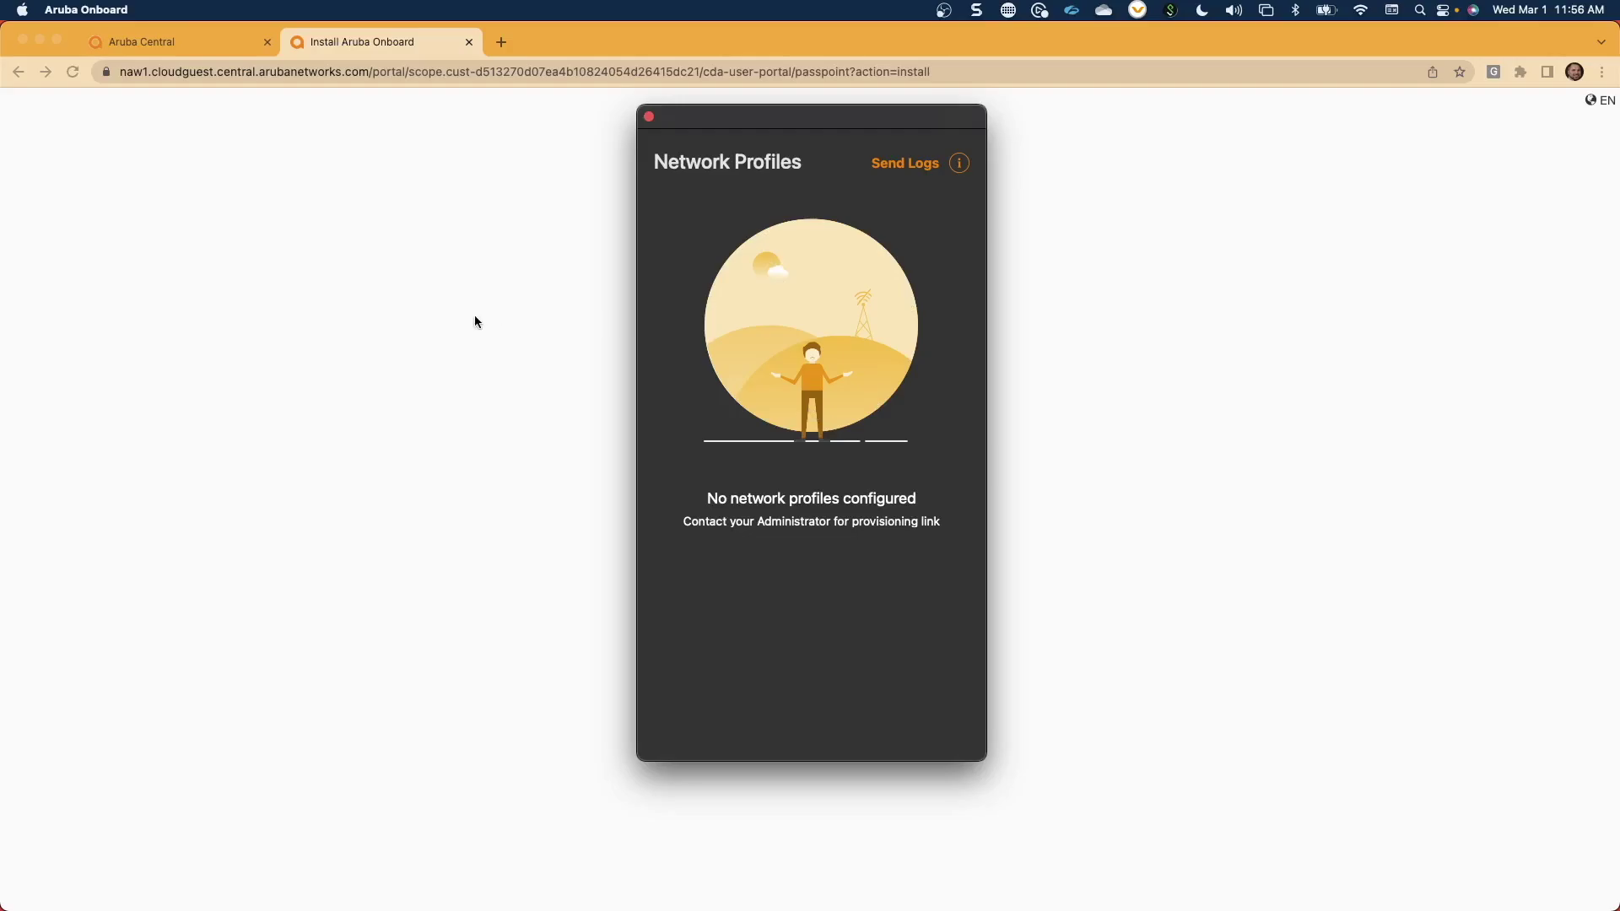
pyautogui.click(463, 221)
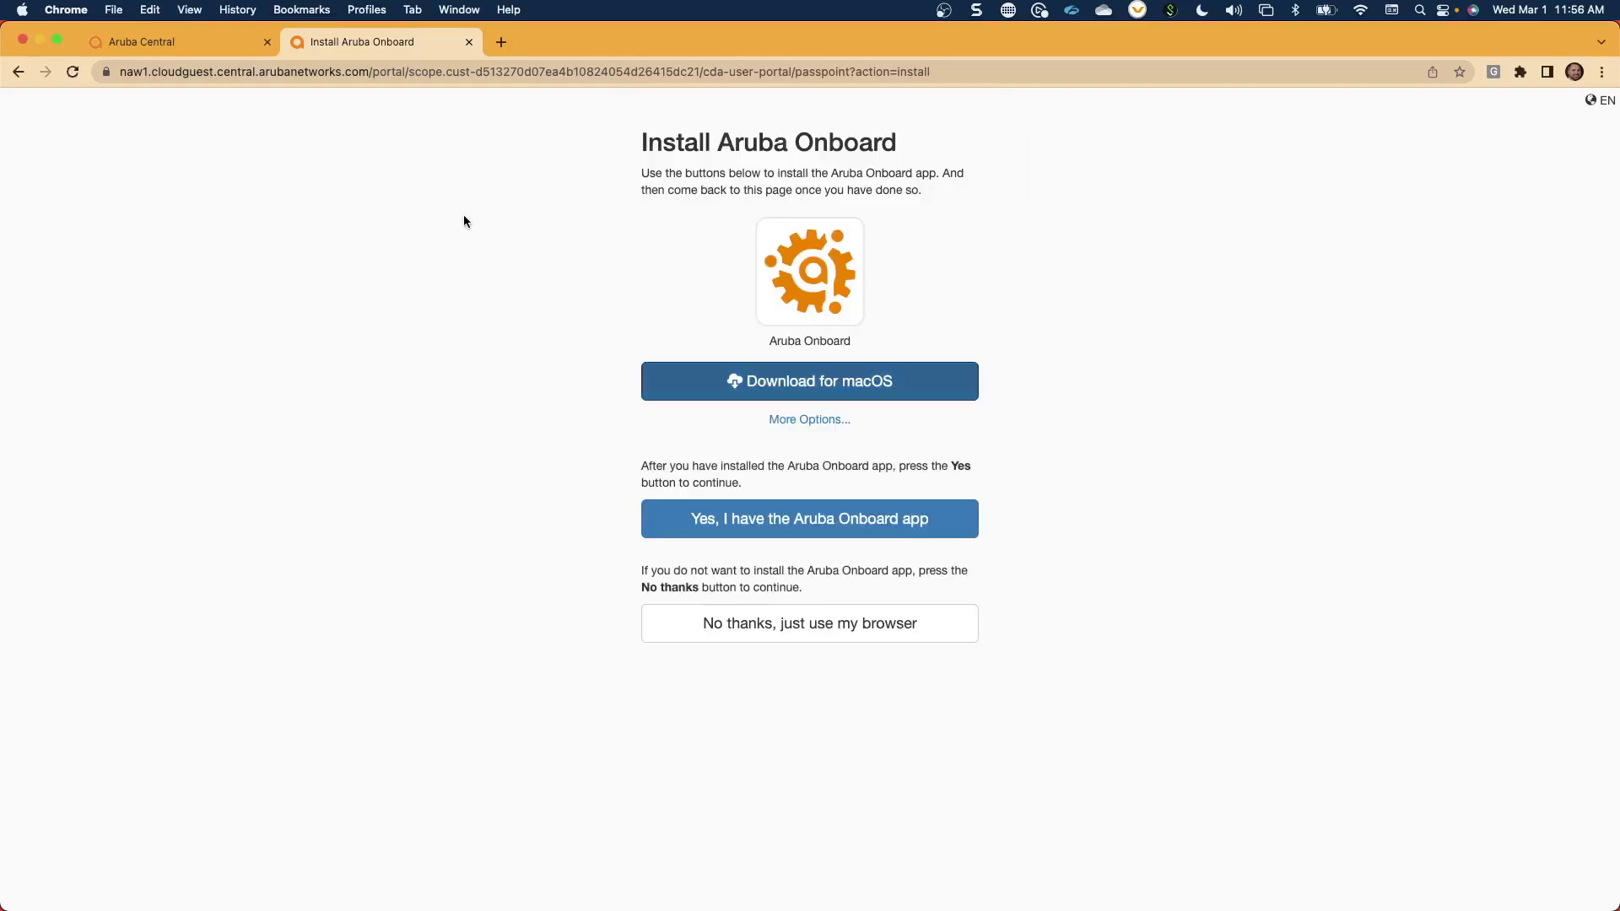
# Step: Confirm Aruba Onboard is installed, sign in as Contractor, and send the Cloud profile to Aruba Onboard
pyautogui.click(752, 528)
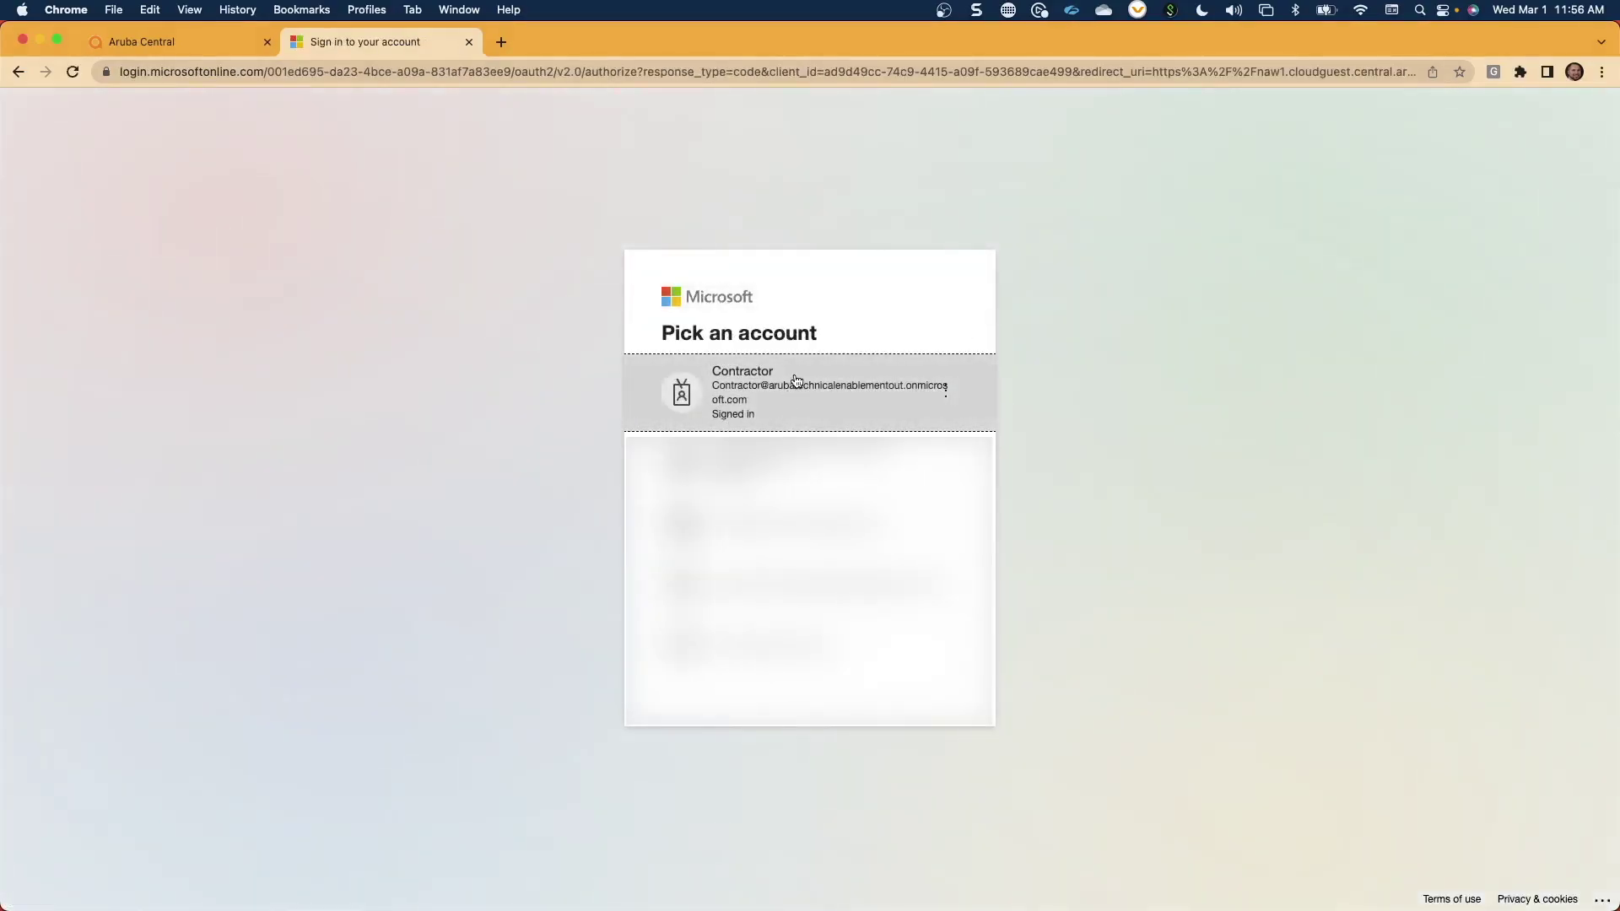
pyautogui.click(794, 381)
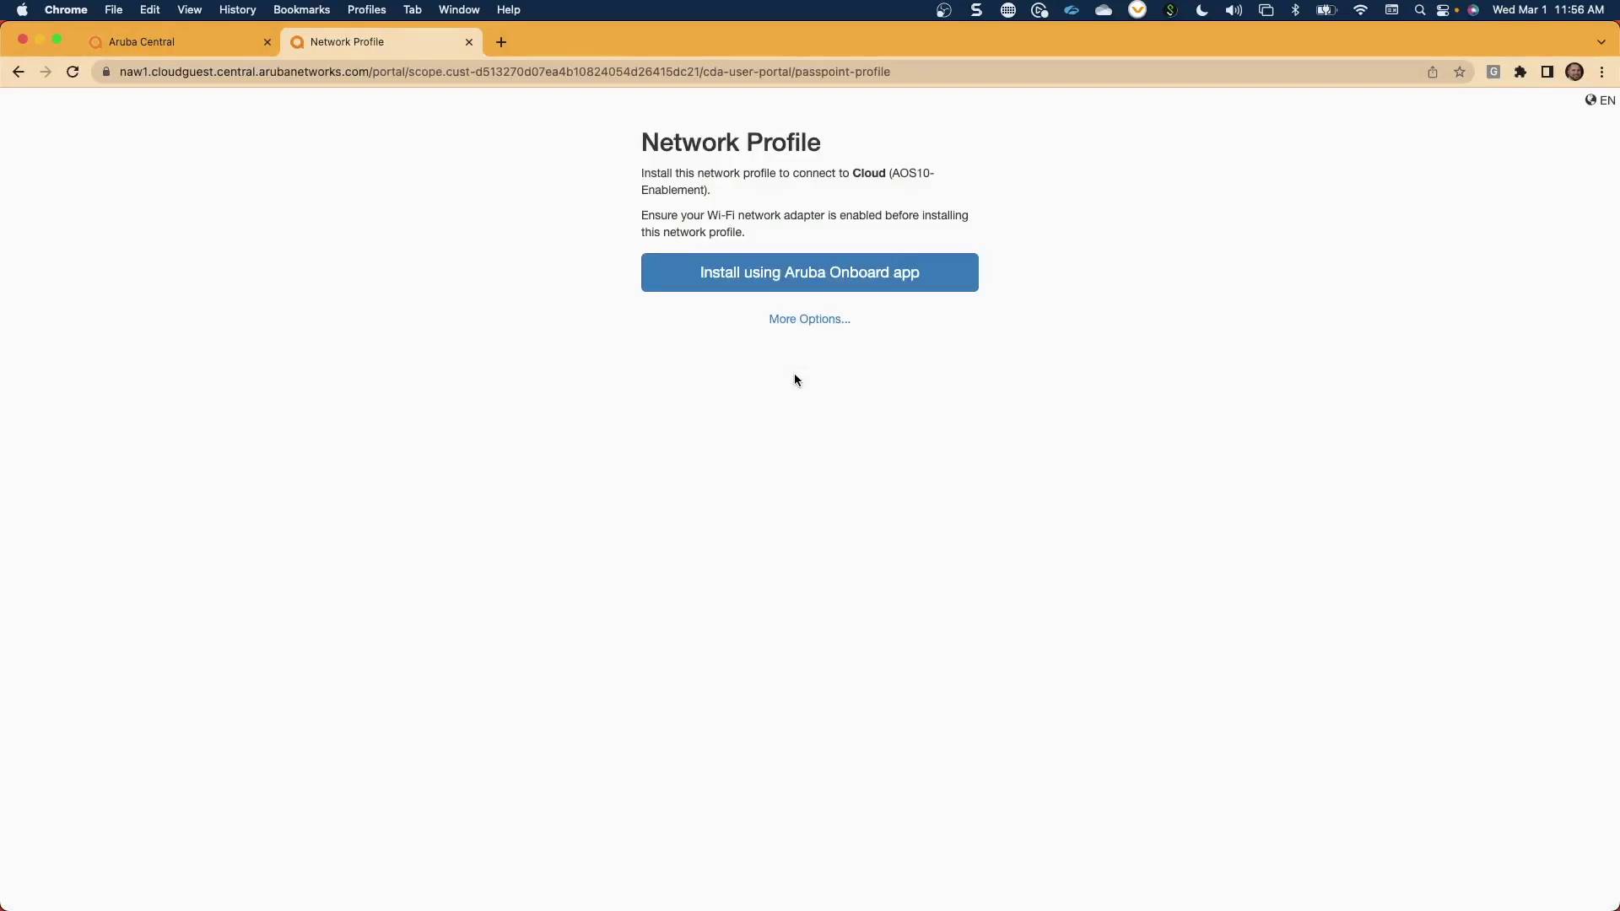
pyautogui.click(785, 279)
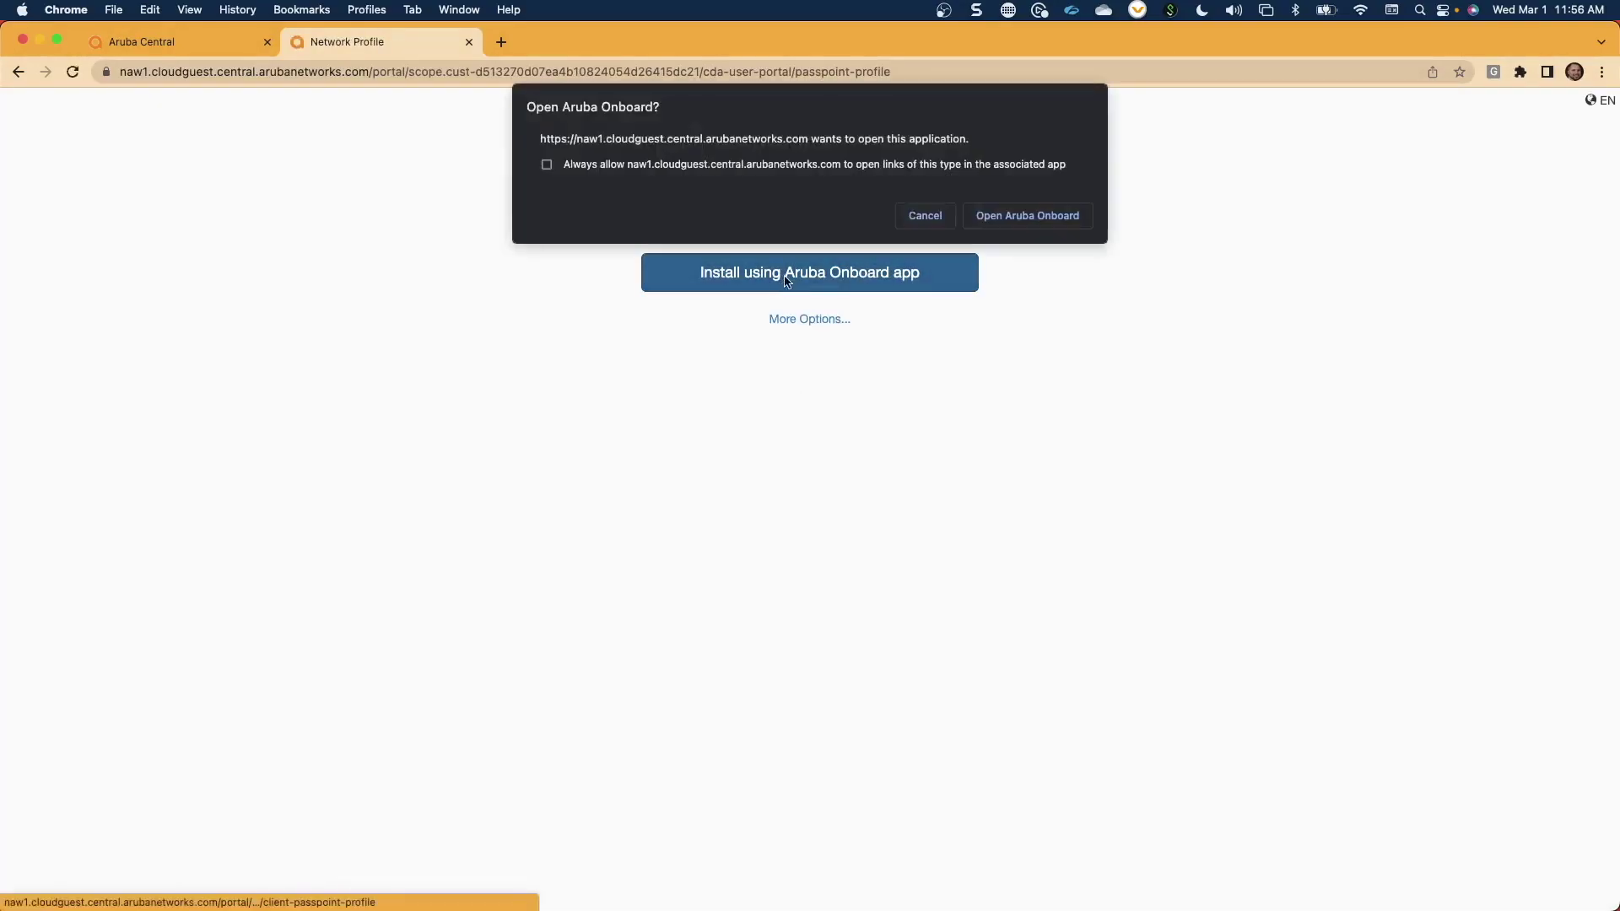
pyautogui.click(1021, 215)
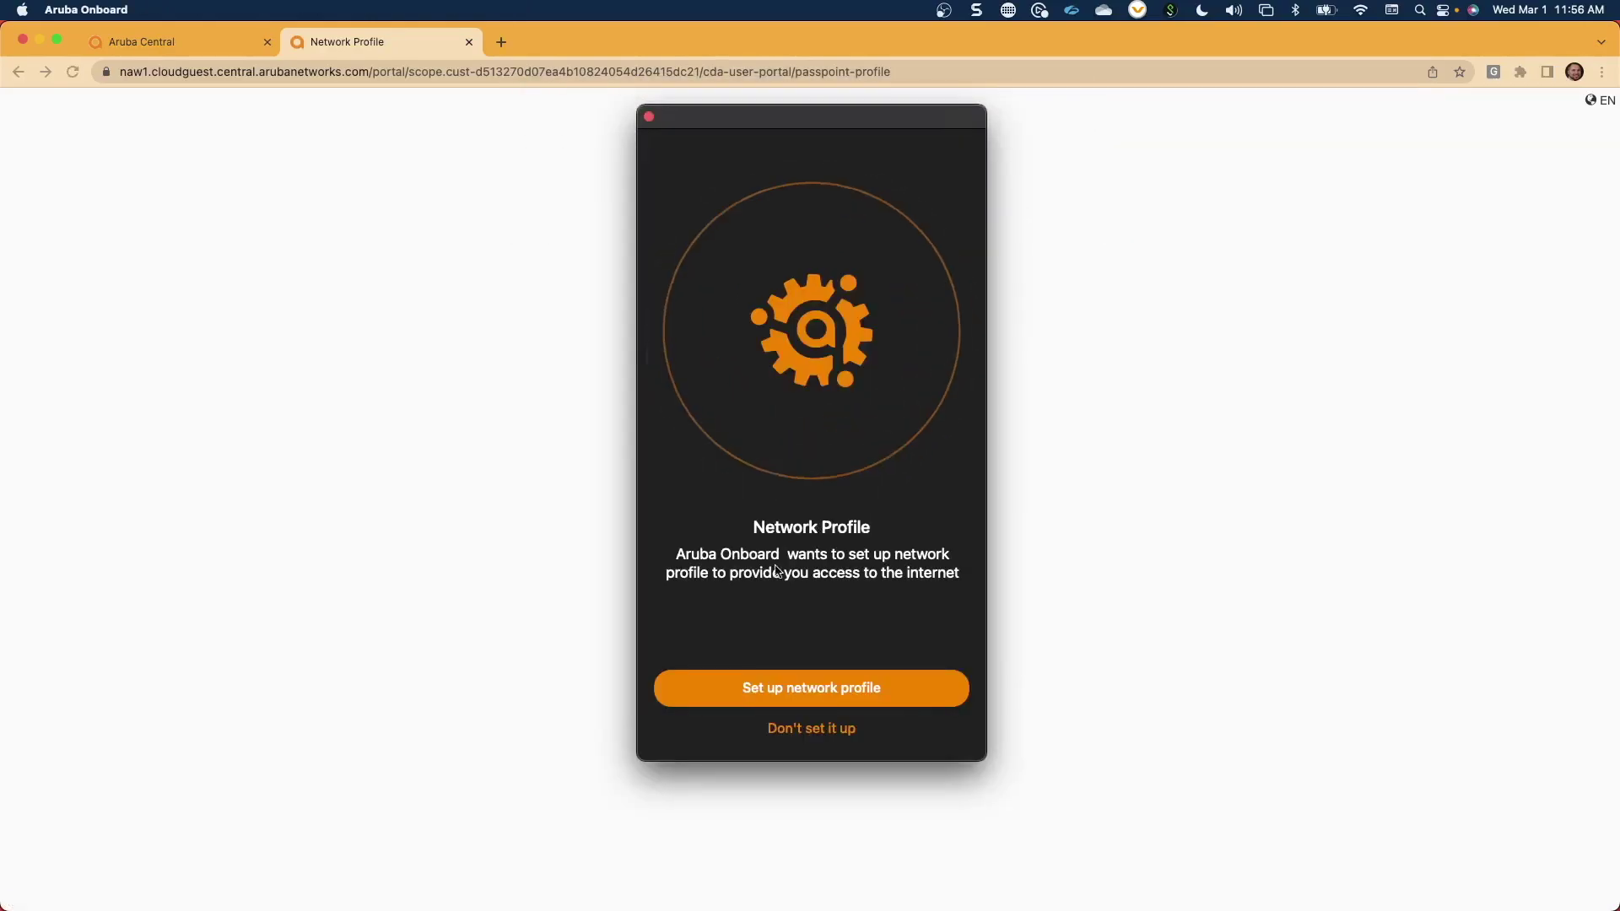
# Step: Set up the network profile in Aruba Onboard so the Aruba Onboard profile downloads
pyautogui.click(763, 695)
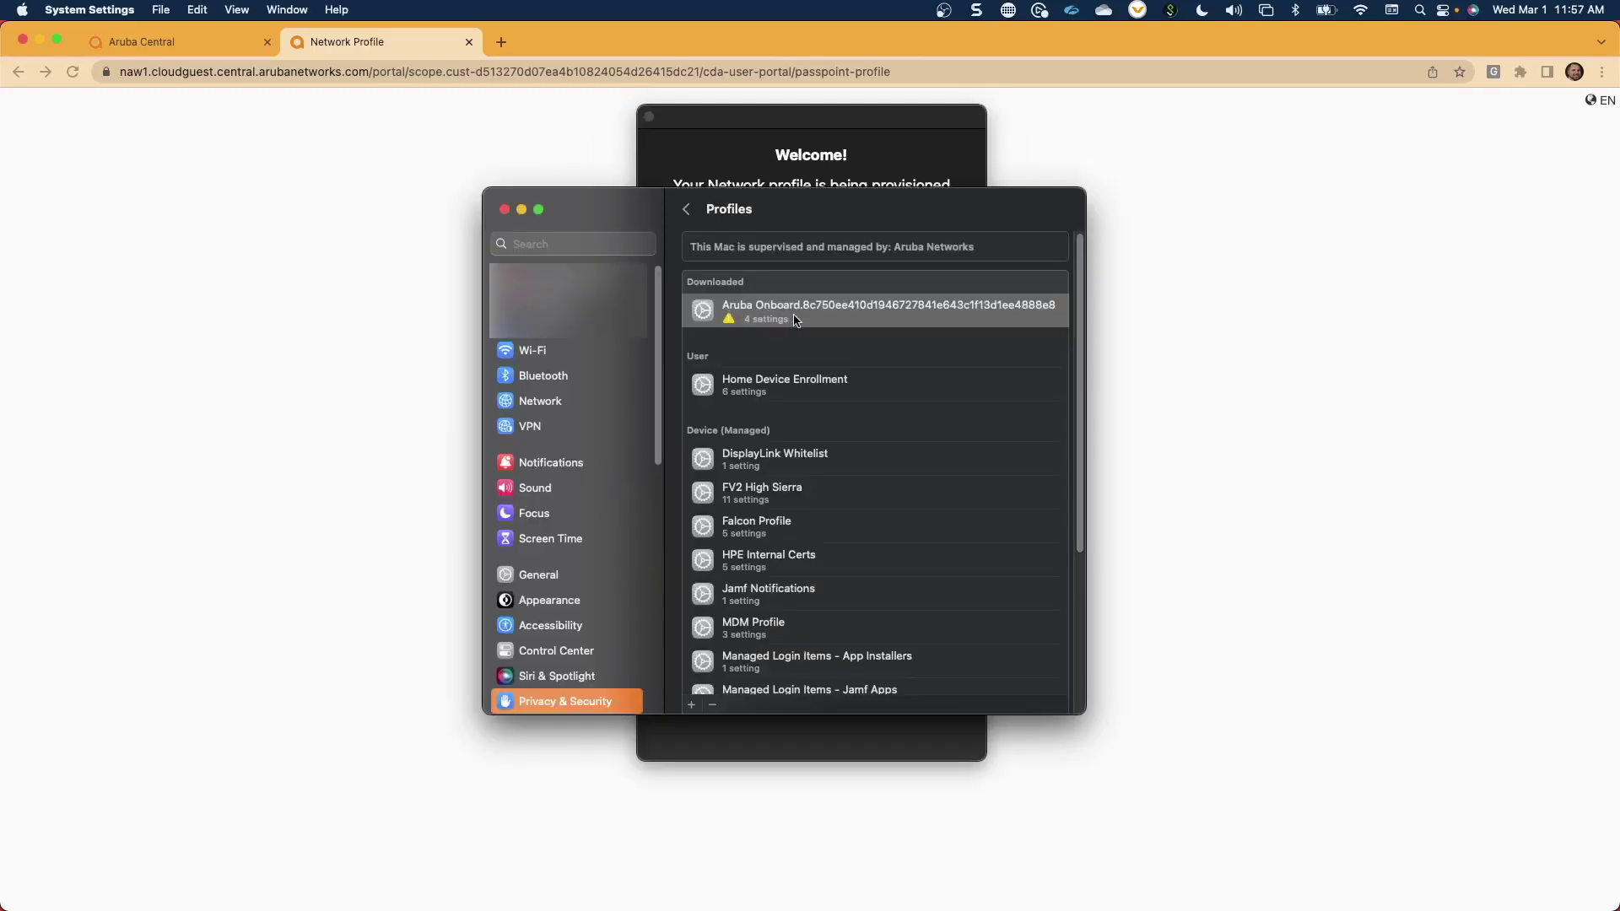
# Step: Install the downloaded Aruba Onboard profile, confirming the unverified profile and authorizing with the admin password
pyautogui.doubleClick(795, 321)
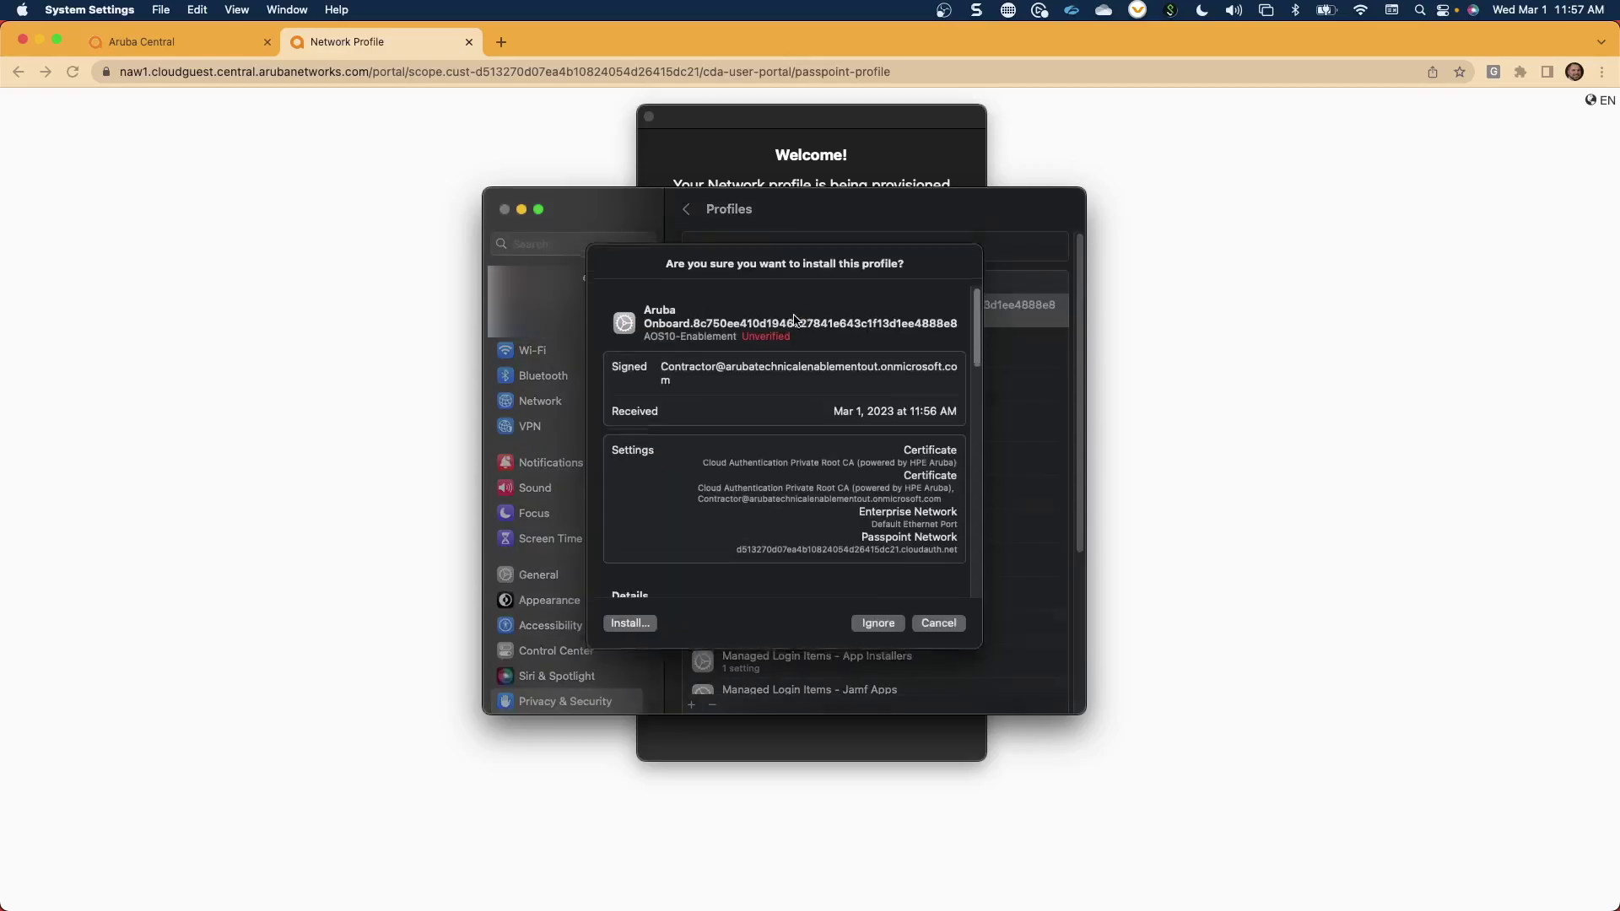
pyautogui.click(631, 629)
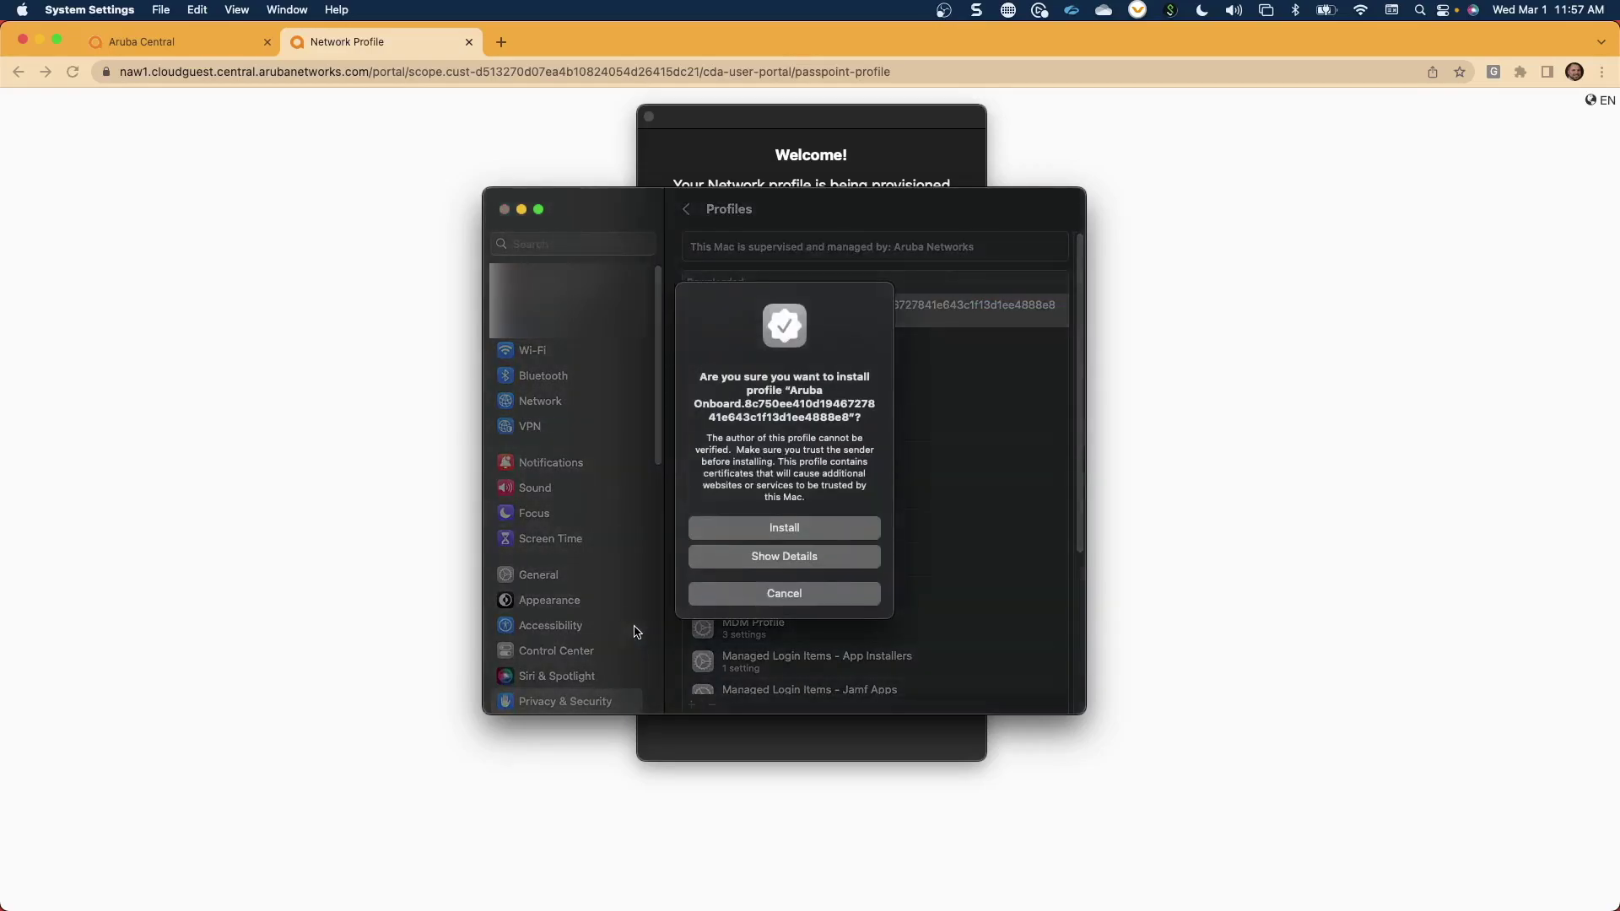
pyautogui.click(764, 534)
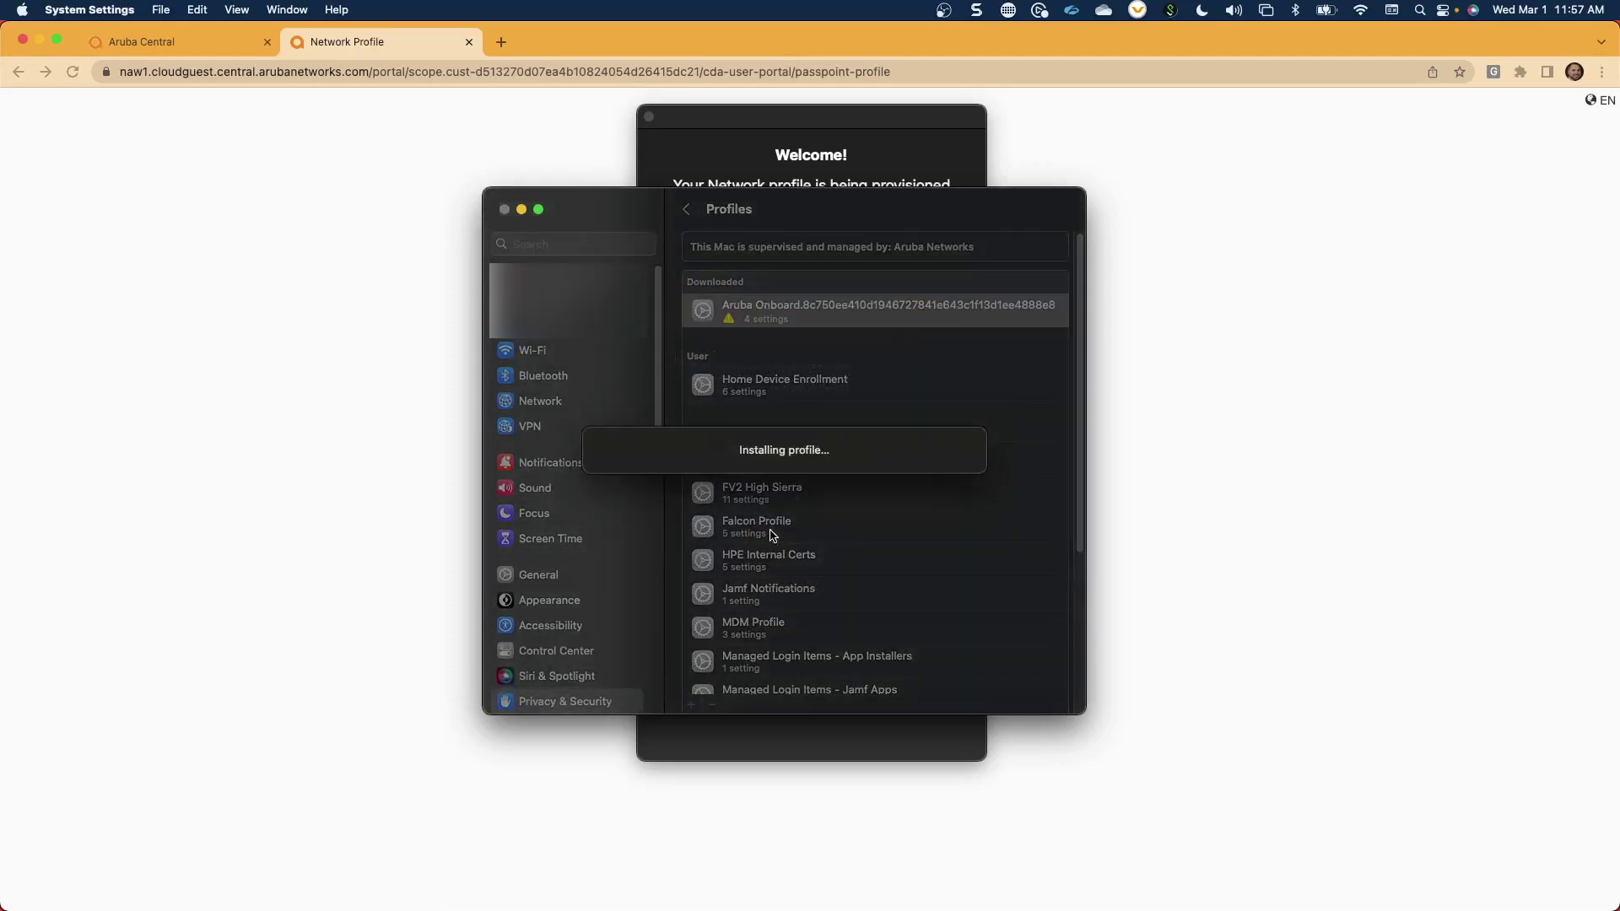
pyautogui.write('•••••••••••••••••••••')
pyautogui.press('Return')
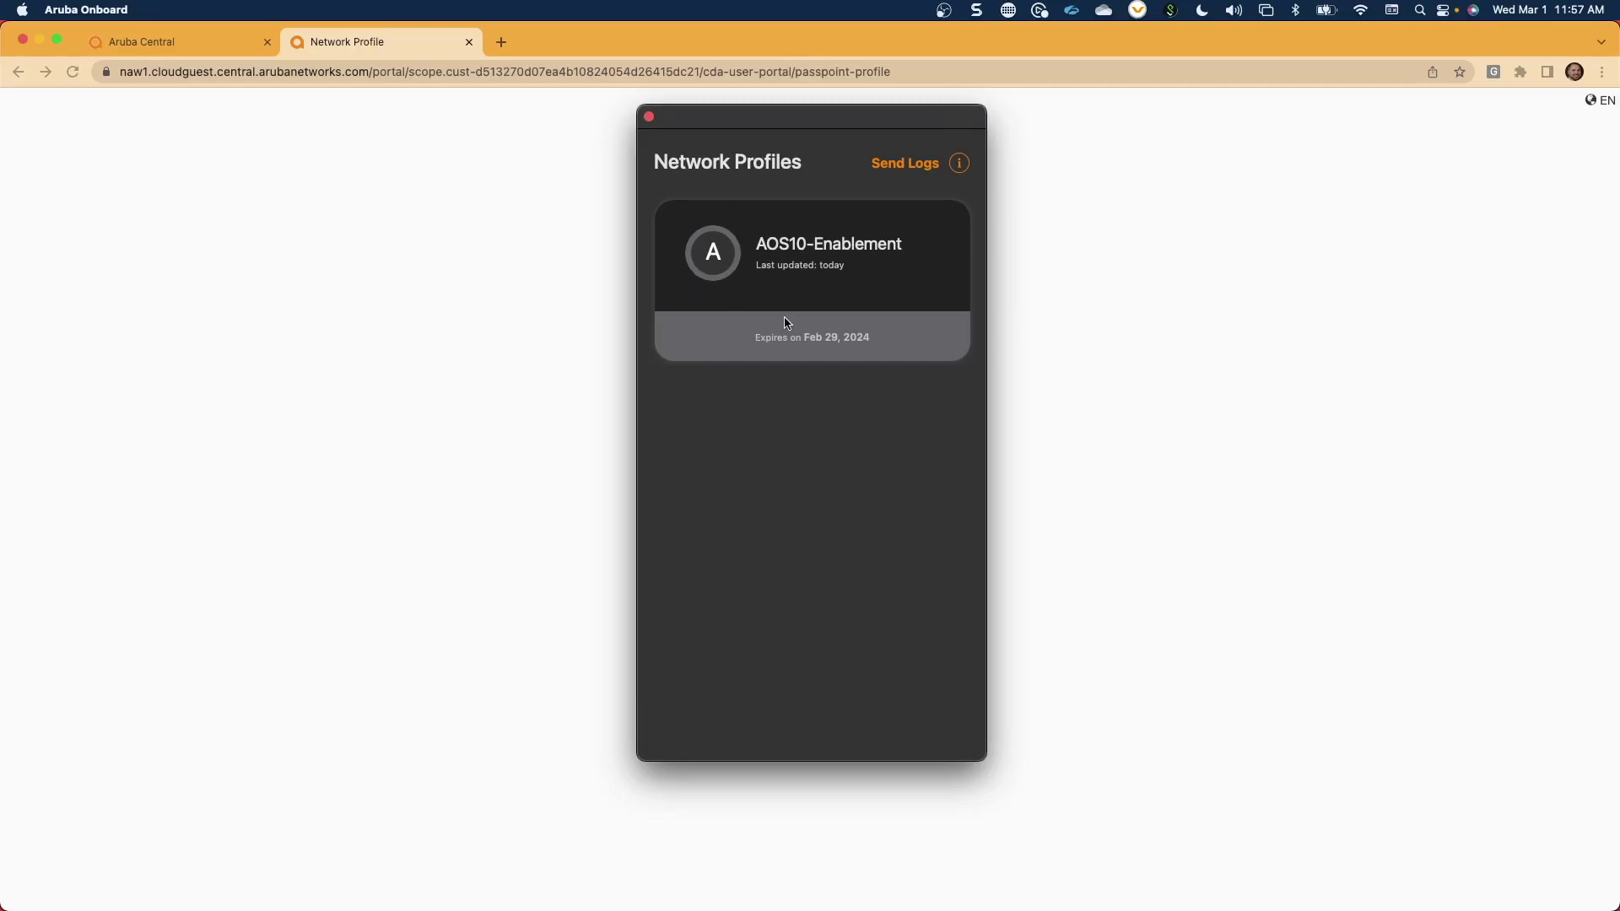
# Step: Join AOS10-Enablement from Other Networks in the Wi-Fi menu, then bring up Wi-Fi Settings
pyautogui.click(1361, 10)
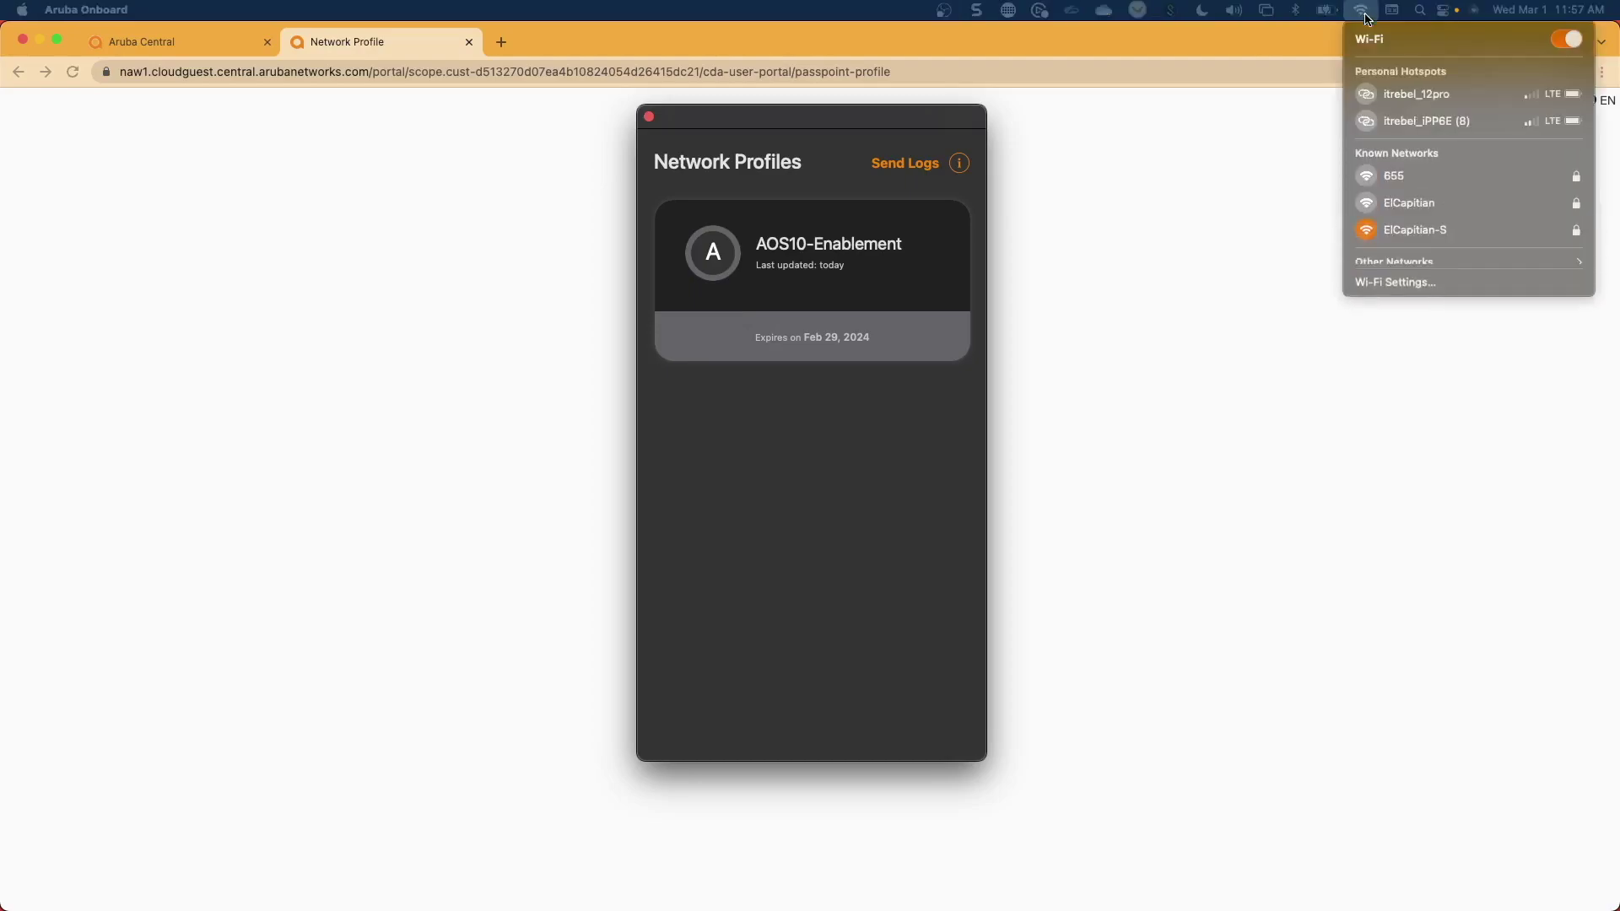
pyautogui.click(1405, 261)
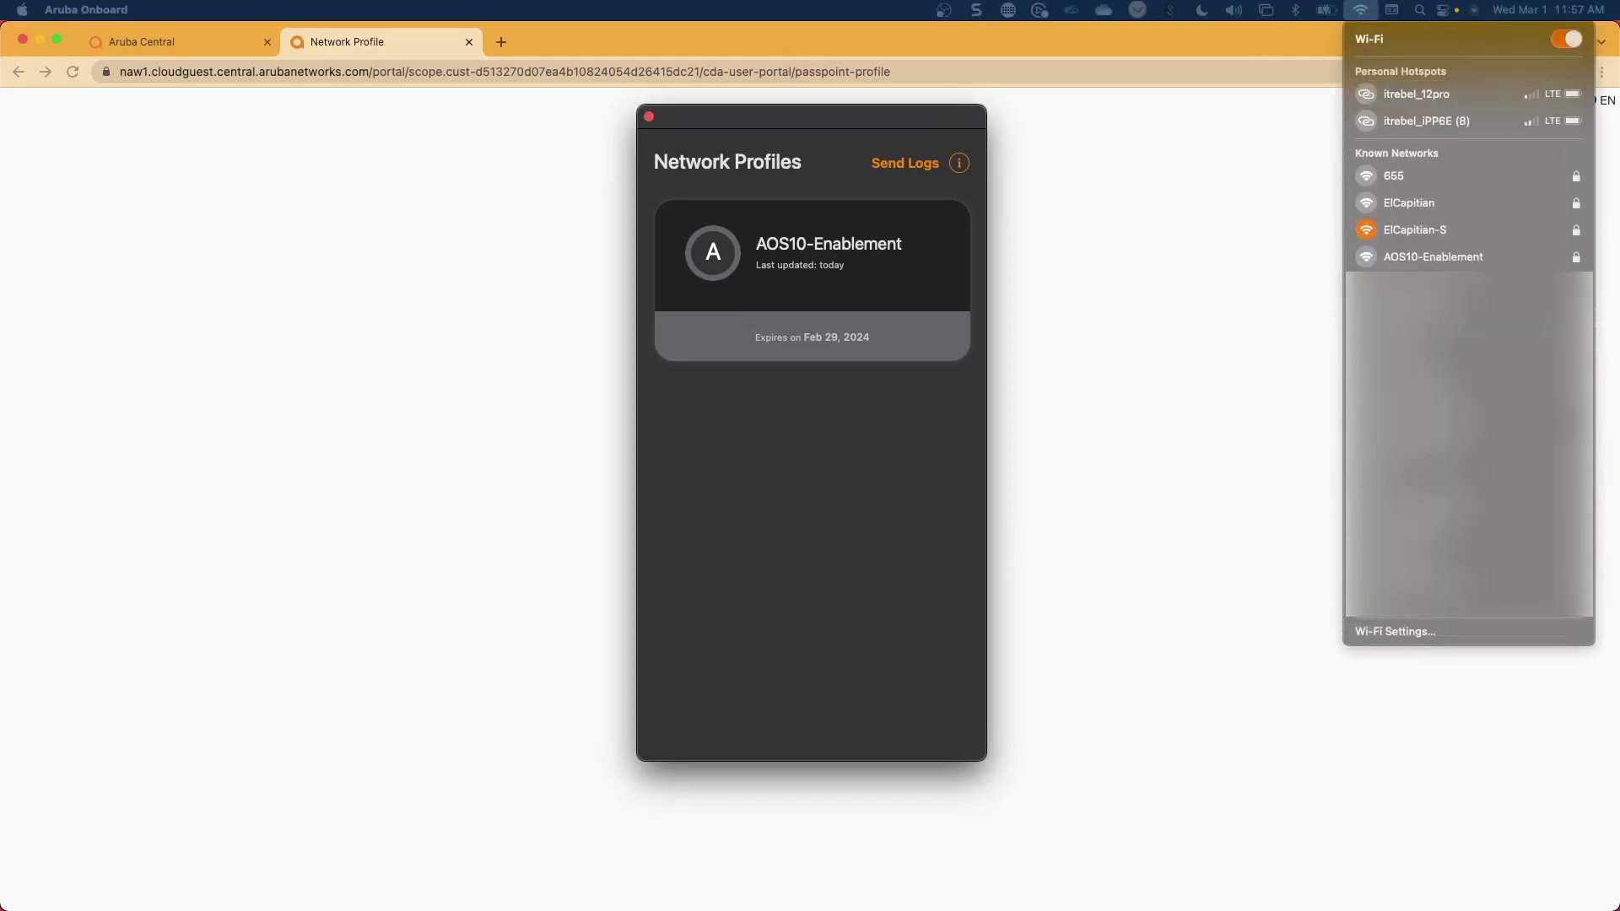
pyautogui.click(1453, 260)
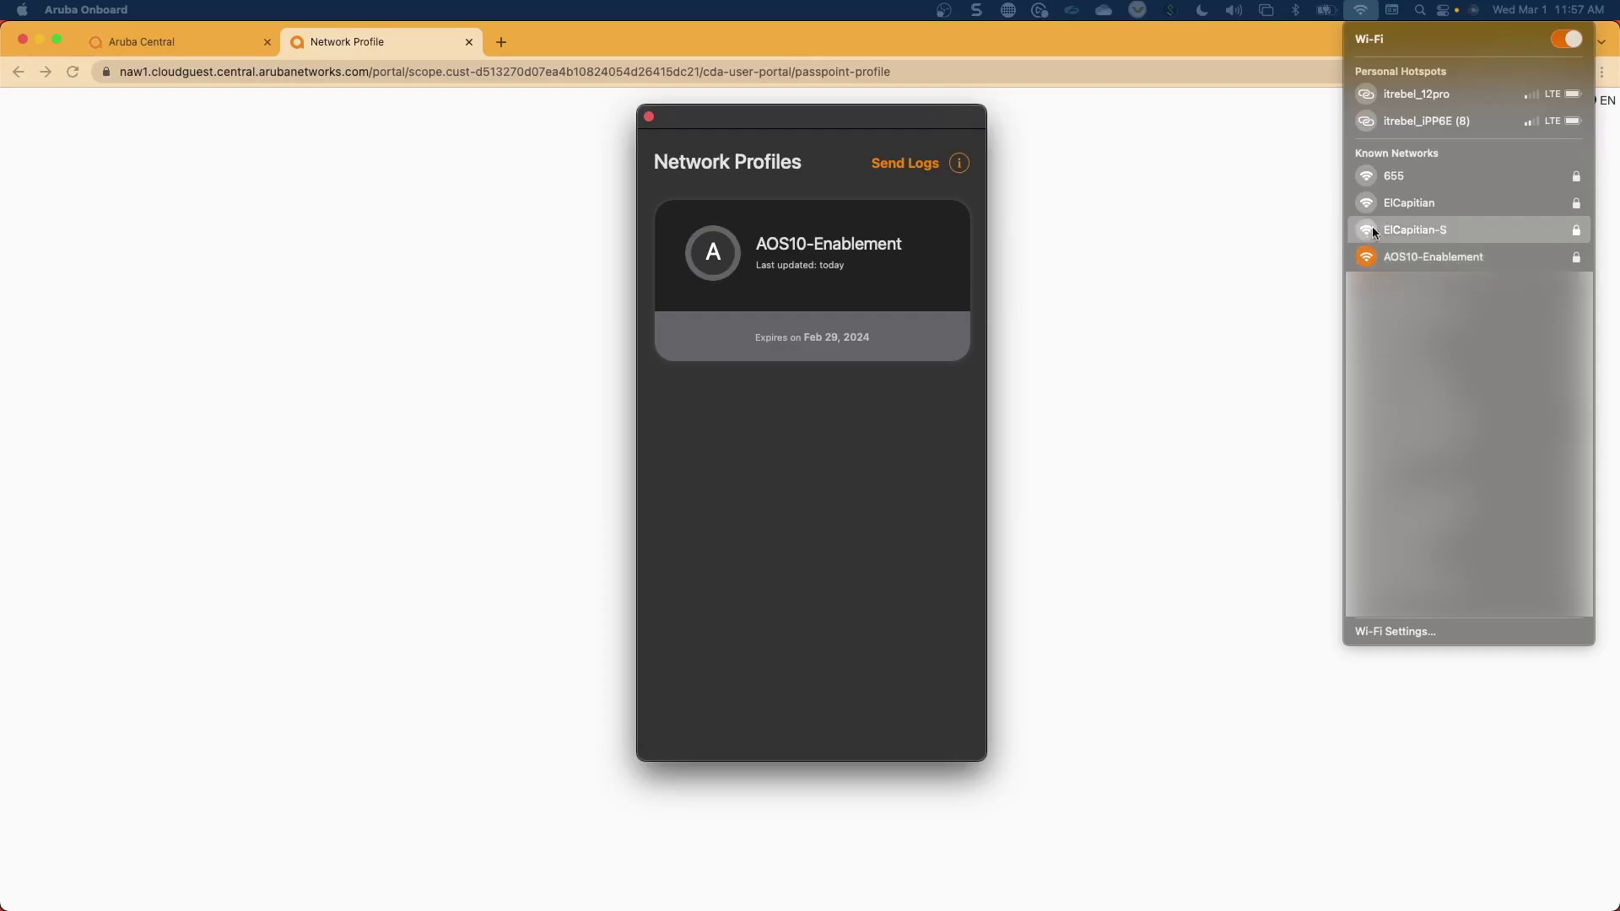
pyautogui.click(1395, 631)
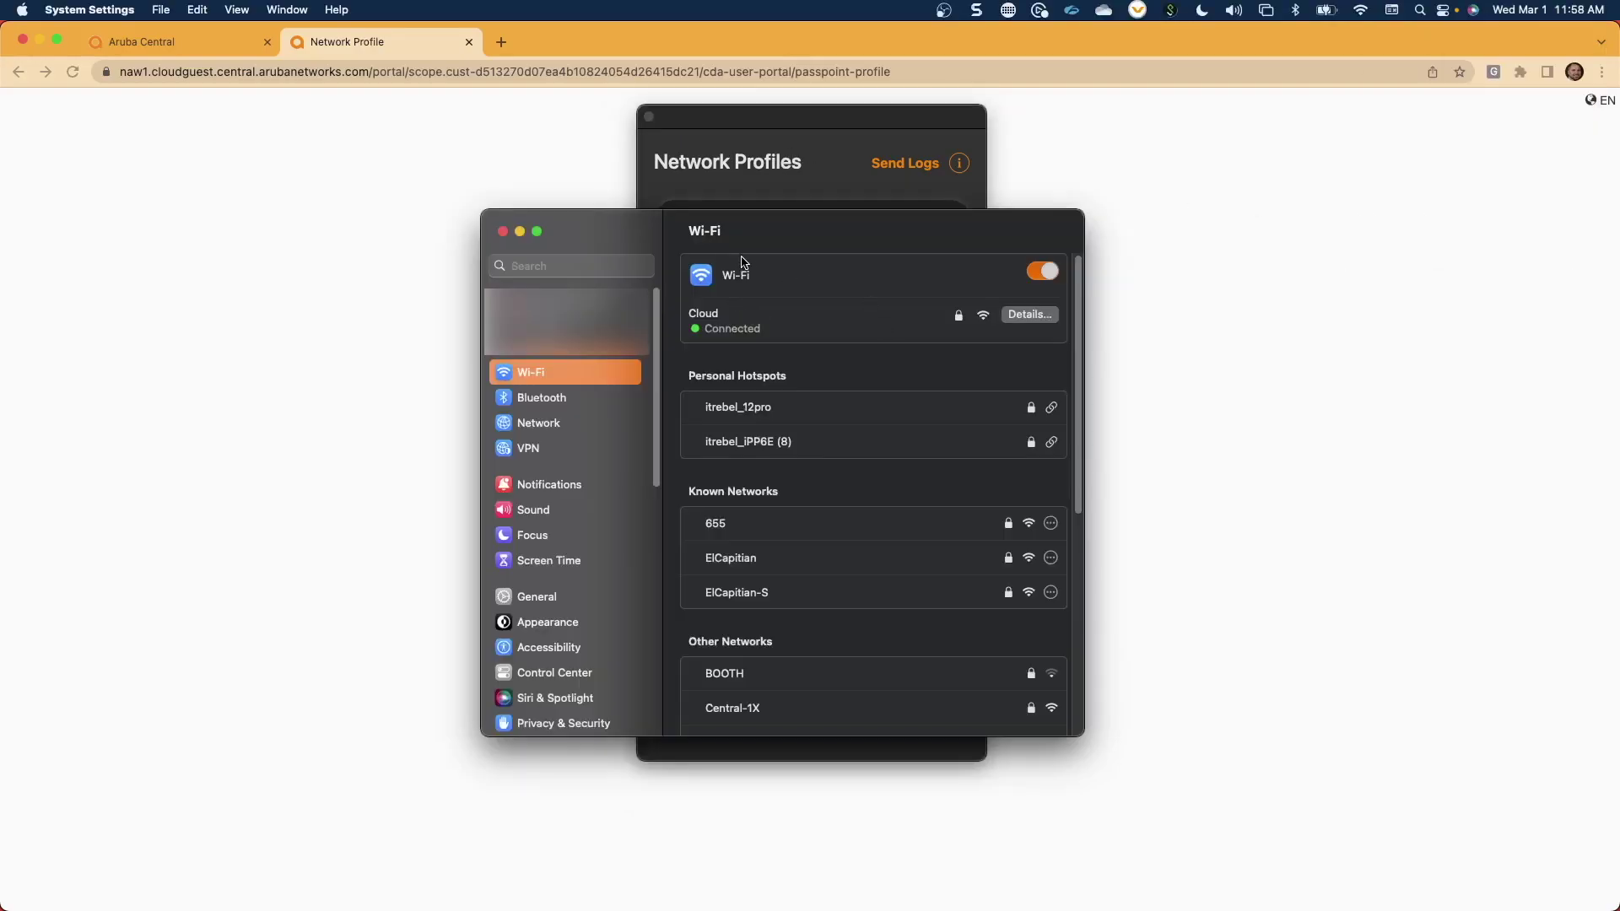
# Step: Review the Cloud connection's TCP/IP details (10.201.0.107 via DHCP) and its 802.1X settings
pyautogui.click(1029, 314)
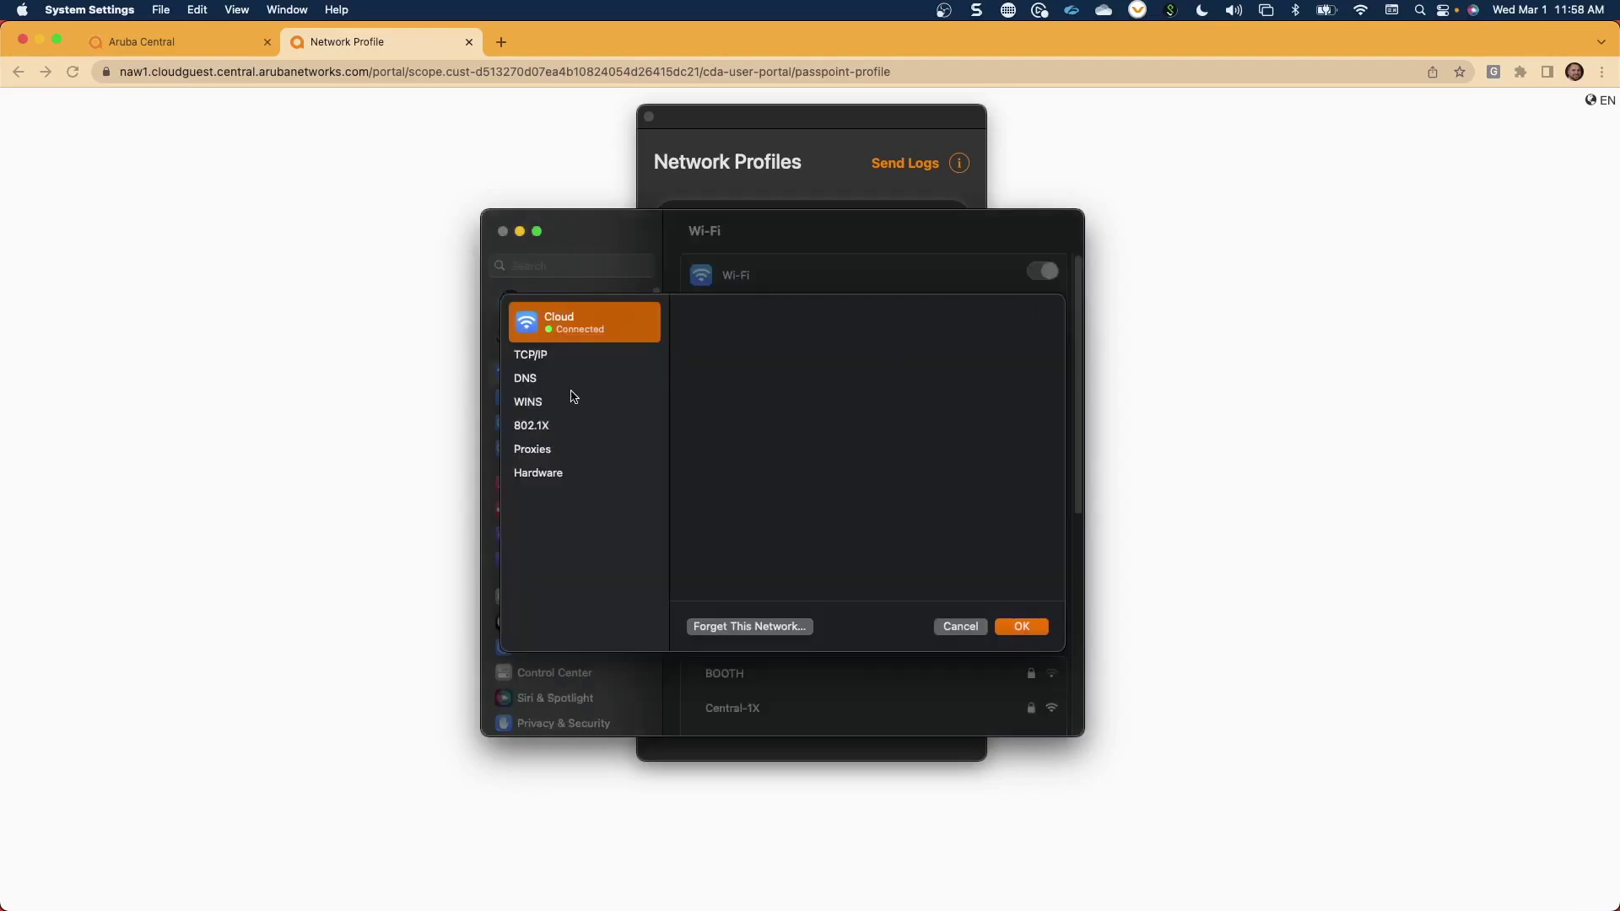
pyautogui.click(549, 358)
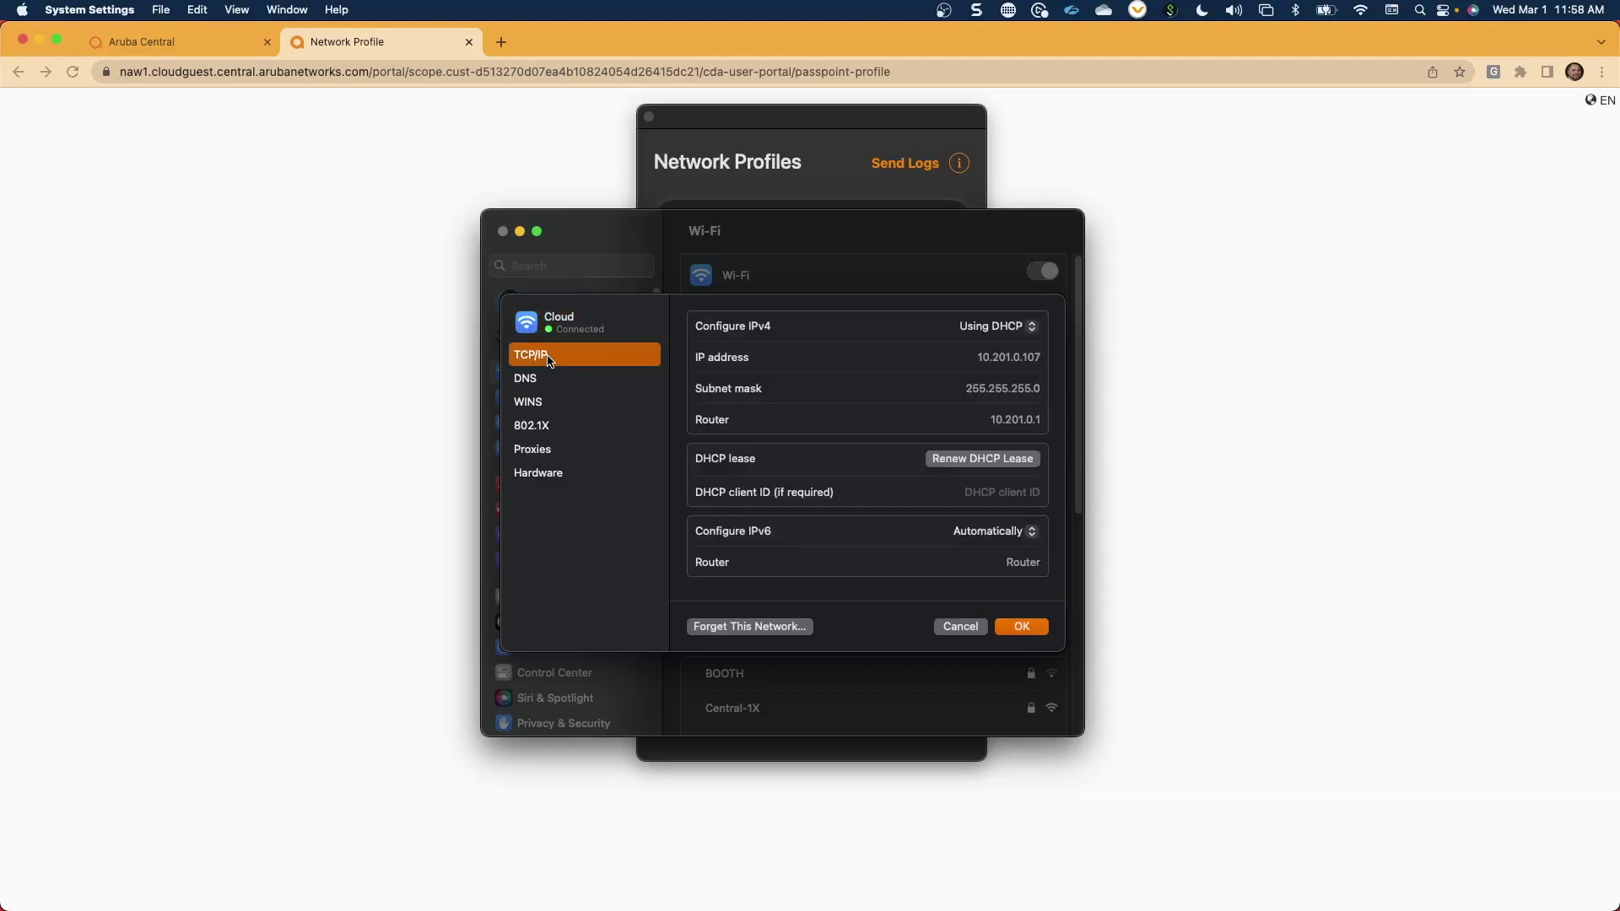
pyautogui.click(572, 431)
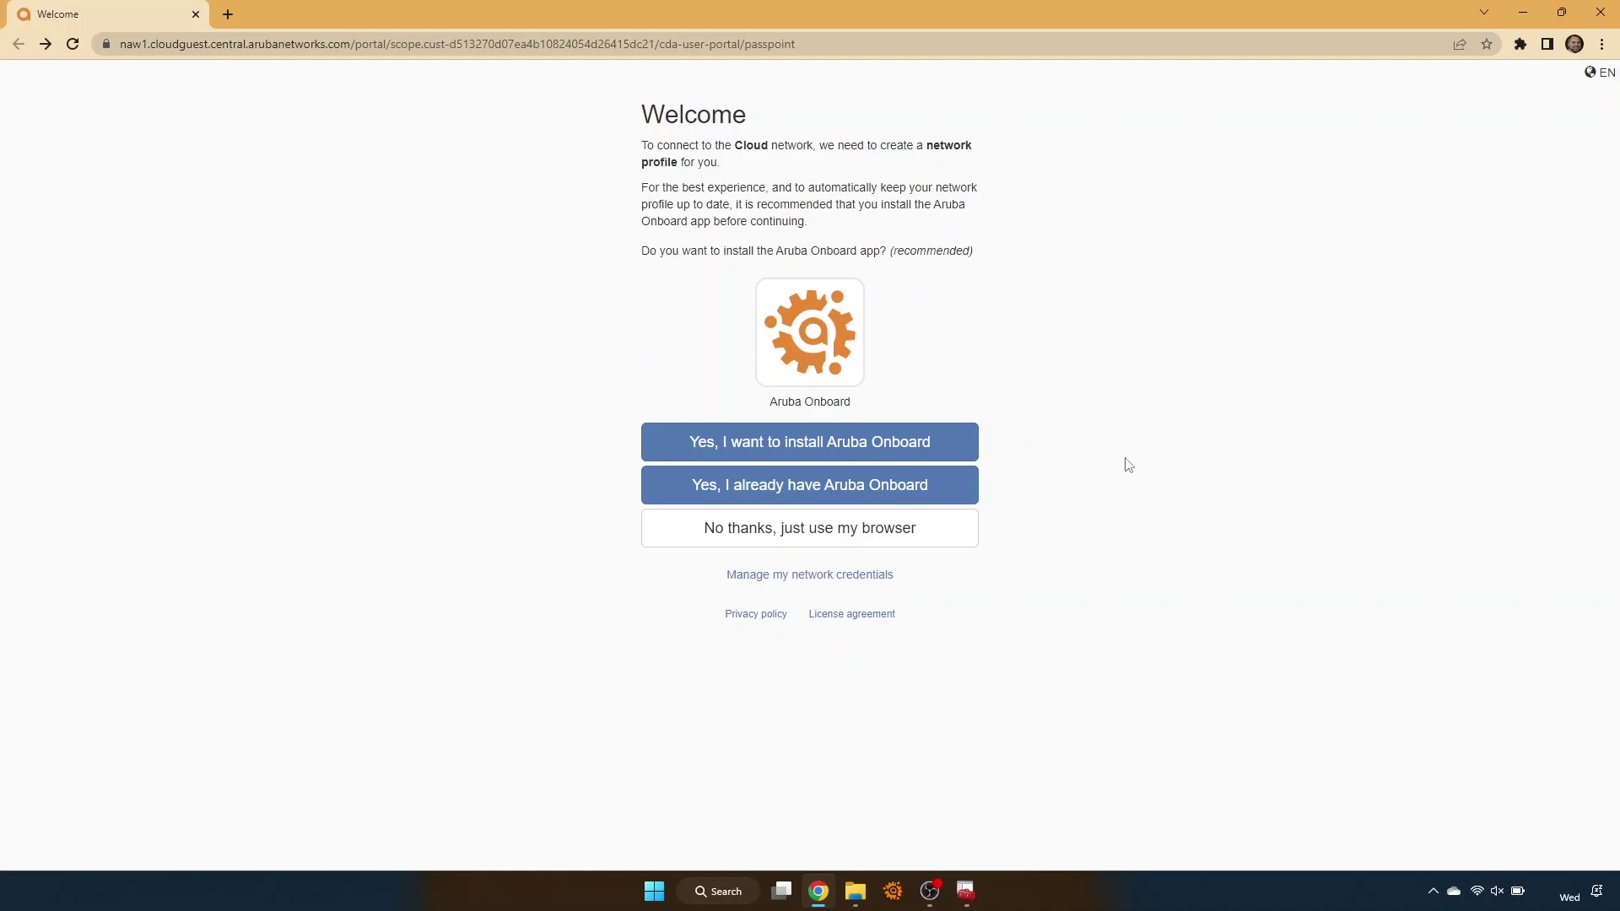
# Step: Choose the already-installed Aruba Onboard app and set up the AOS10-Enablement network profile through it
pyautogui.click(816, 490)
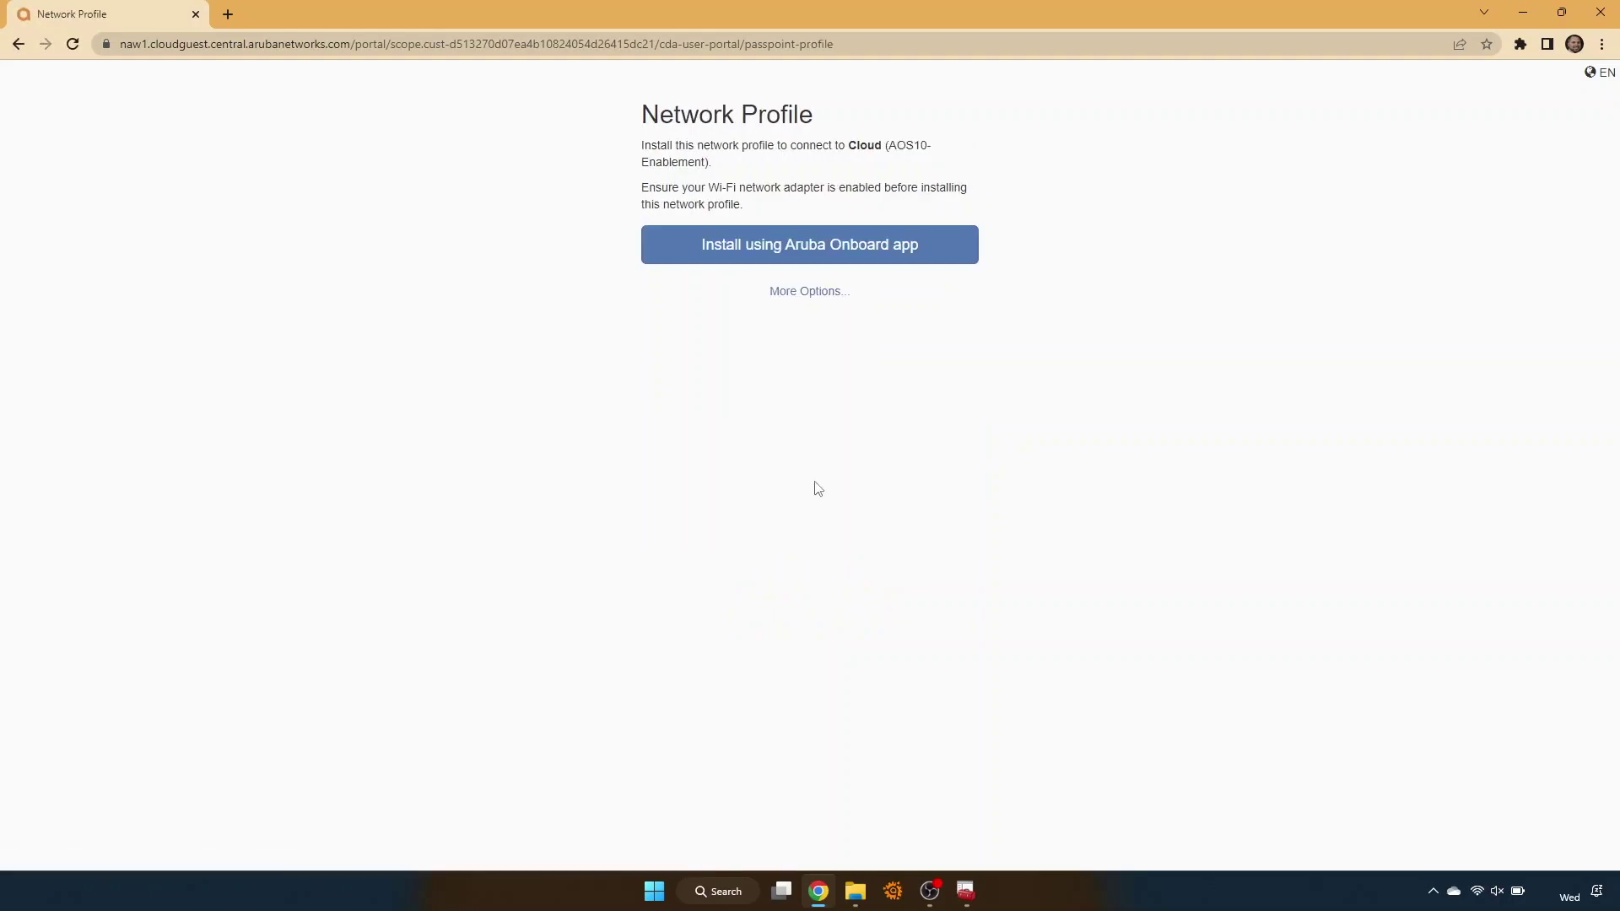
pyautogui.click(736, 251)
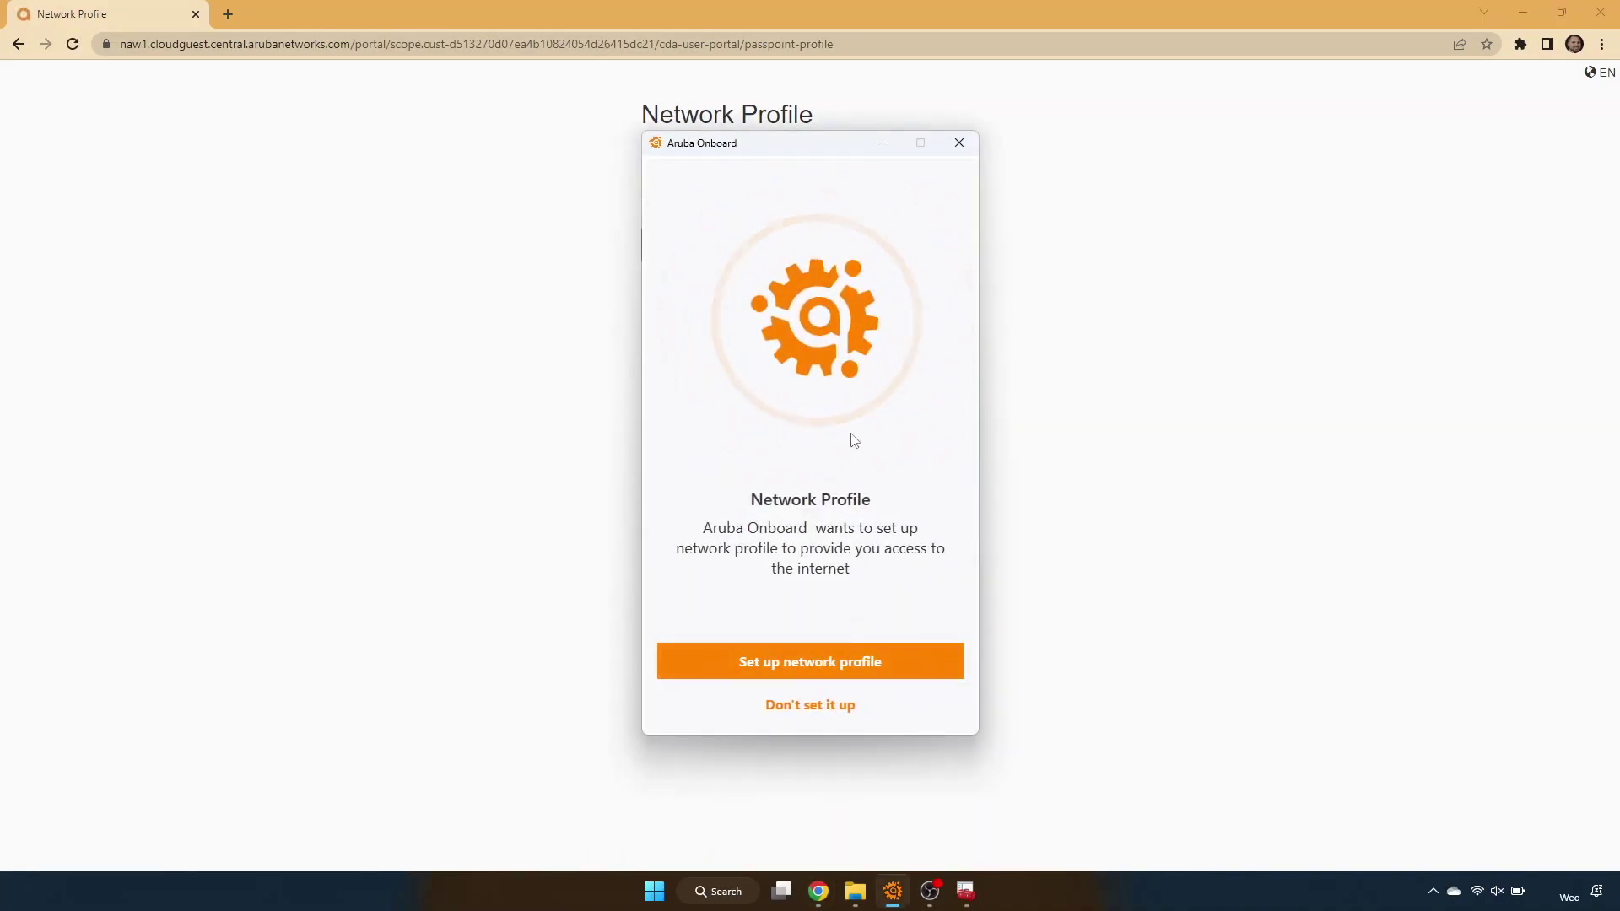
pyautogui.click(854, 662)
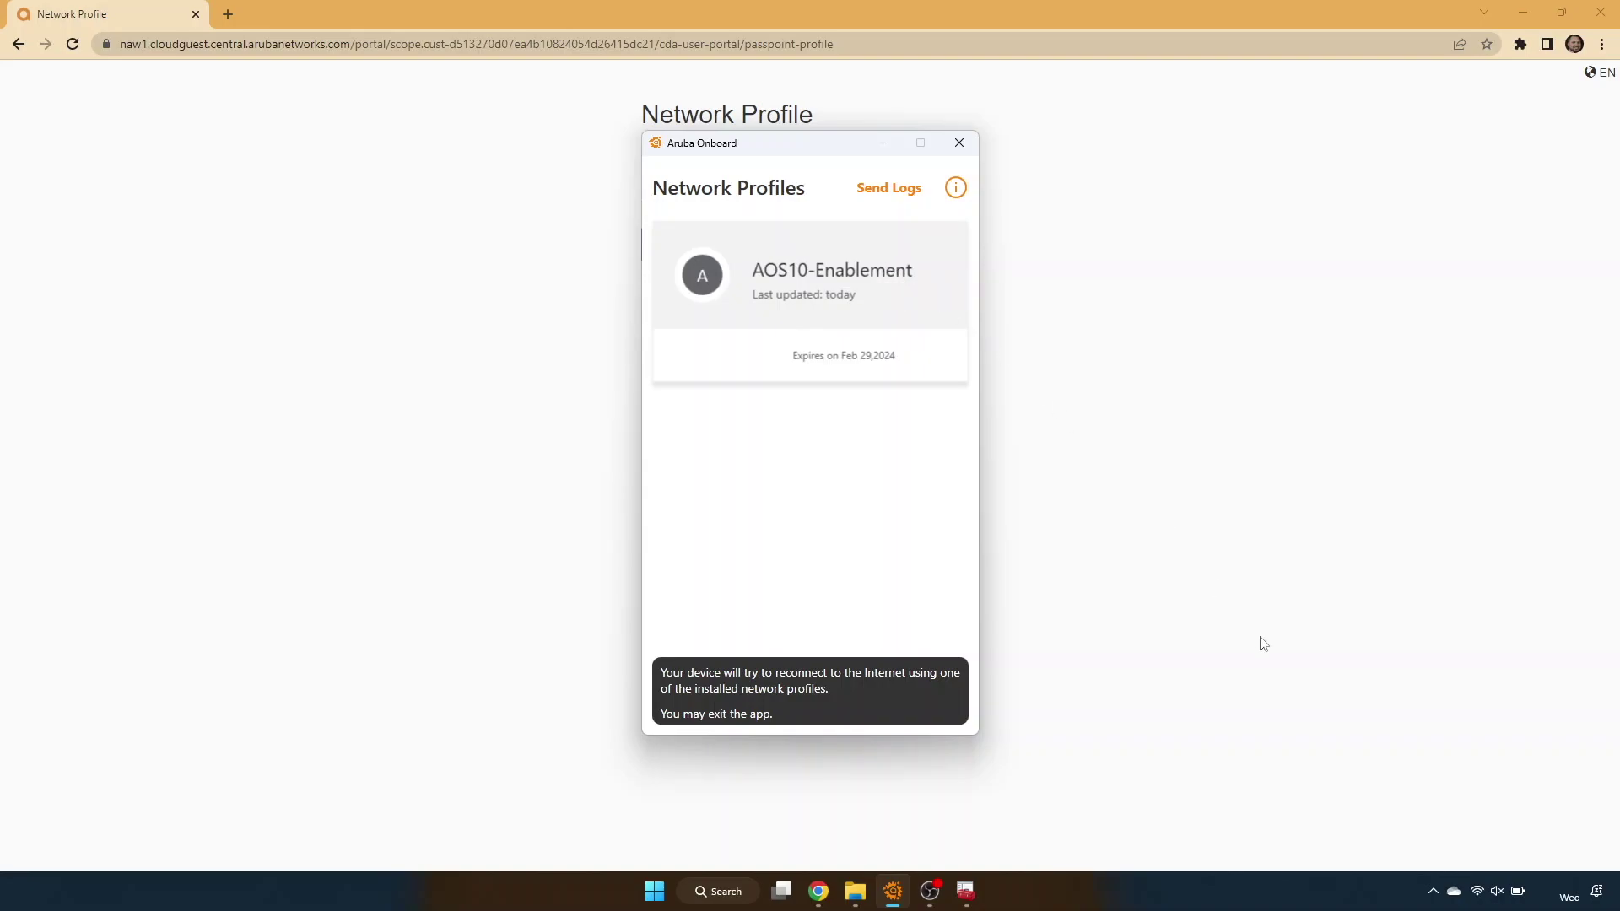
# Step: Join the Cloud Wi-Fi network from Quick Settings, authenticating with the installed certificate
pyautogui.click(1482, 899)
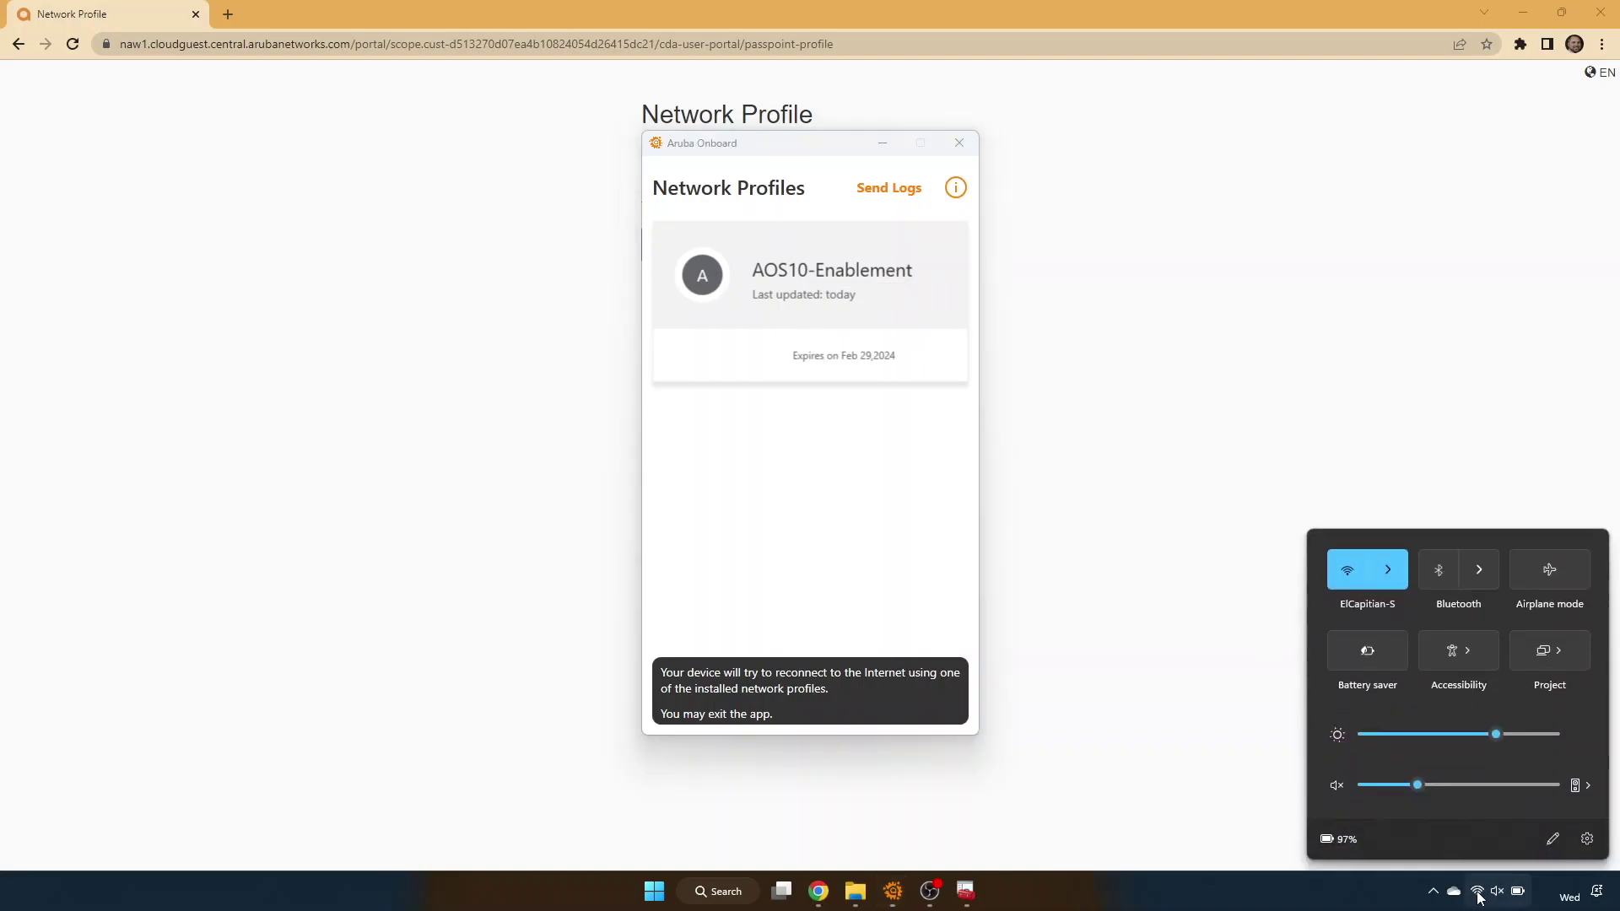
pyautogui.click(1393, 580)
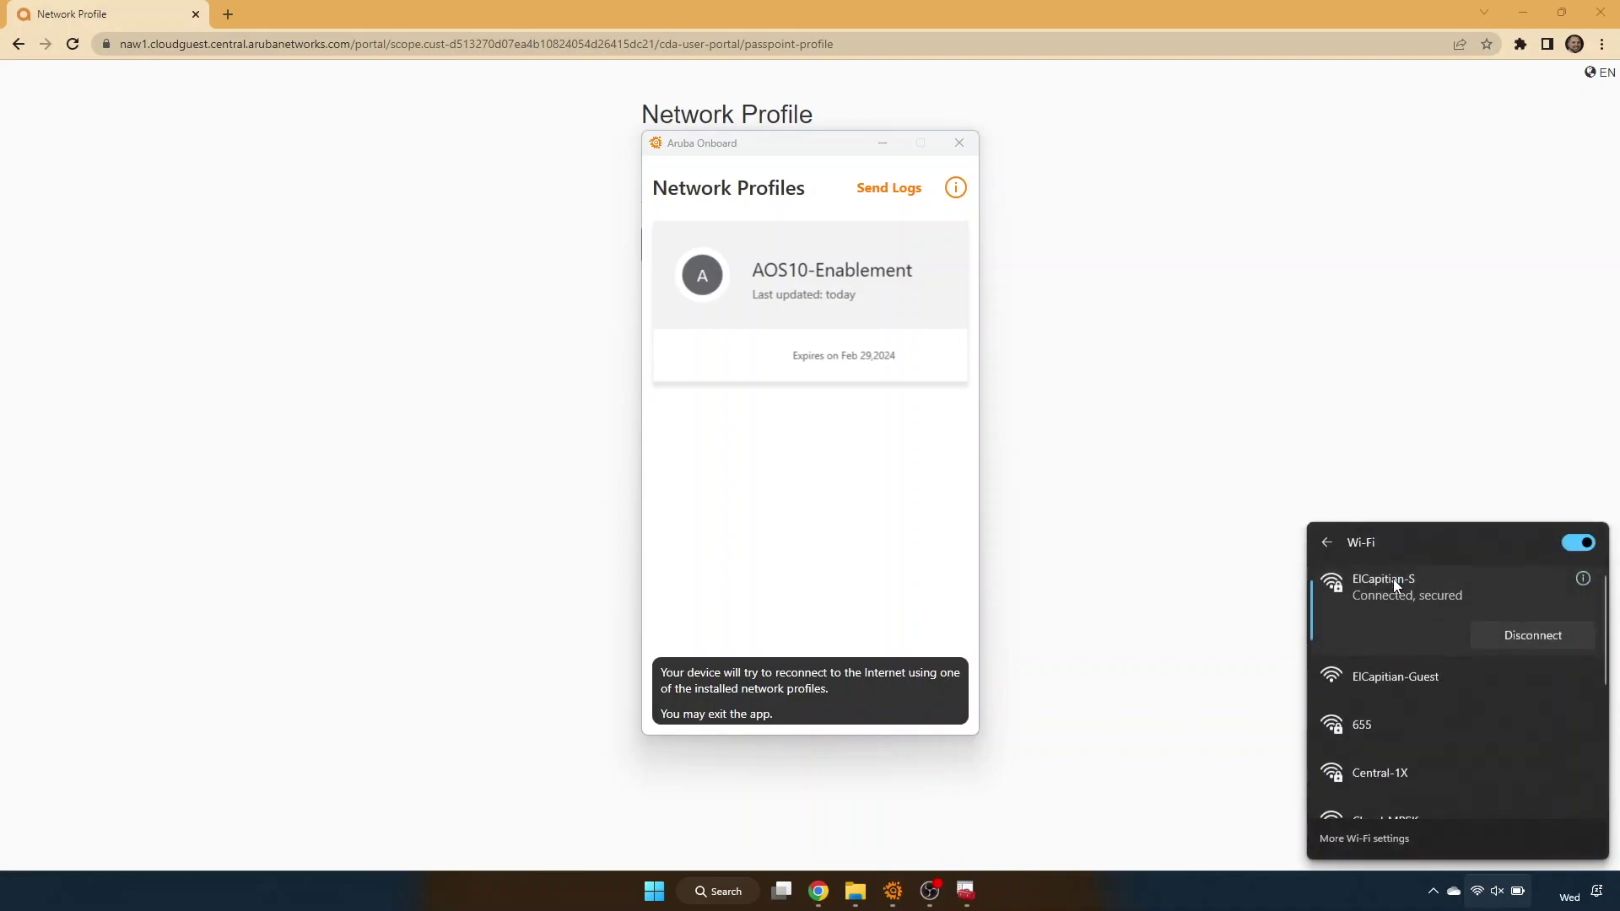
pyautogui.scroll(-3, 1472, 723)
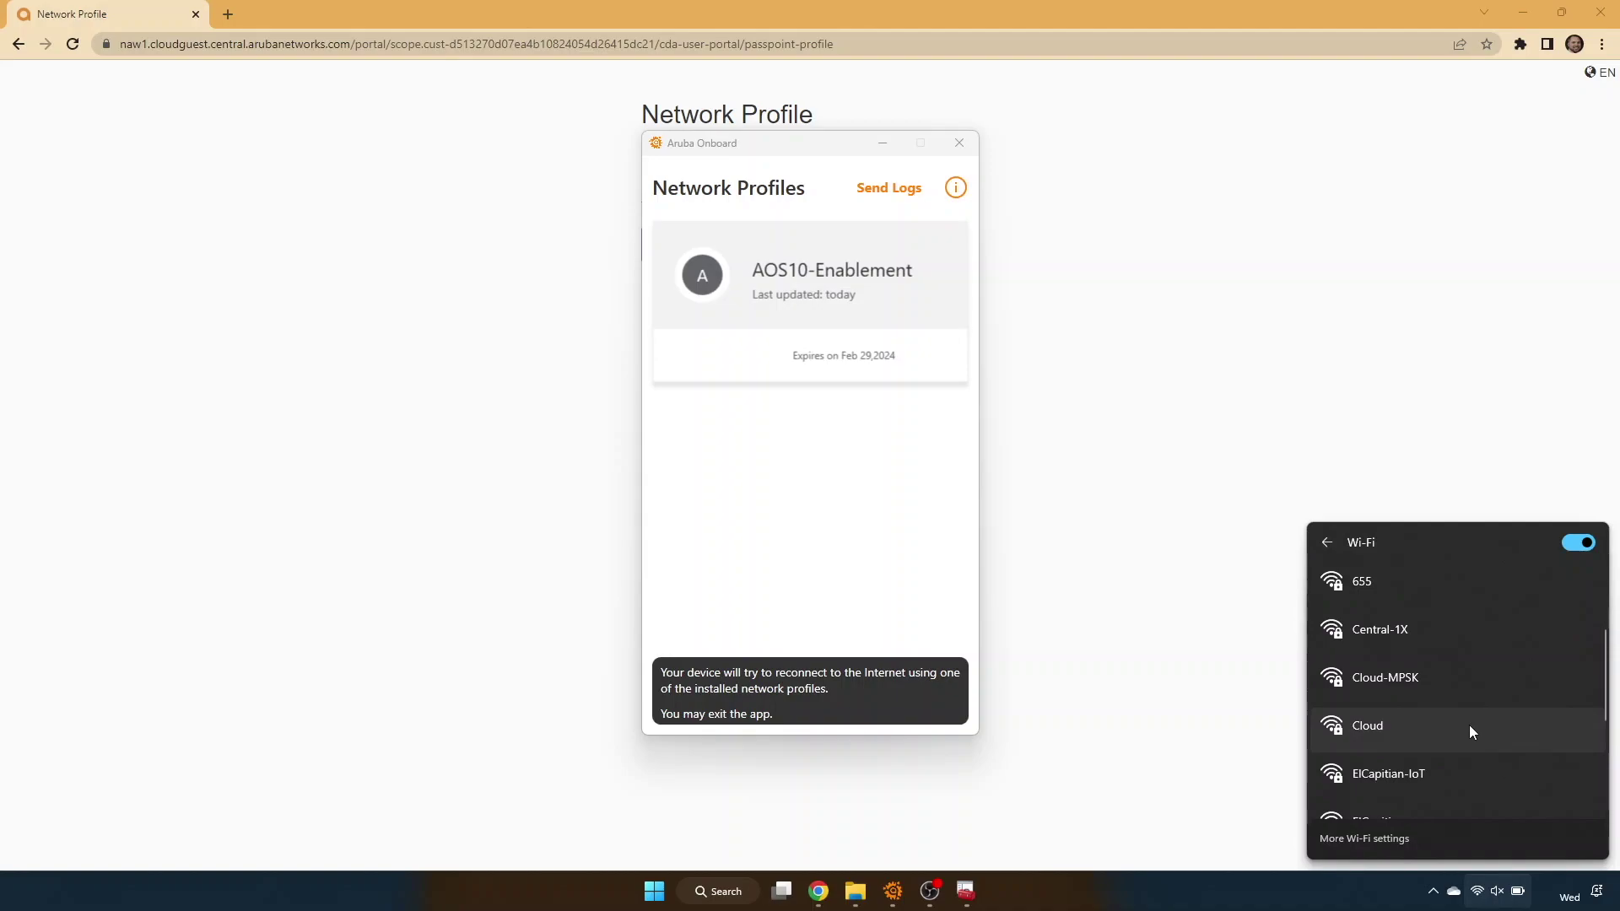
pyautogui.click(1470, 725)
pyautogui.click(1509, 759)
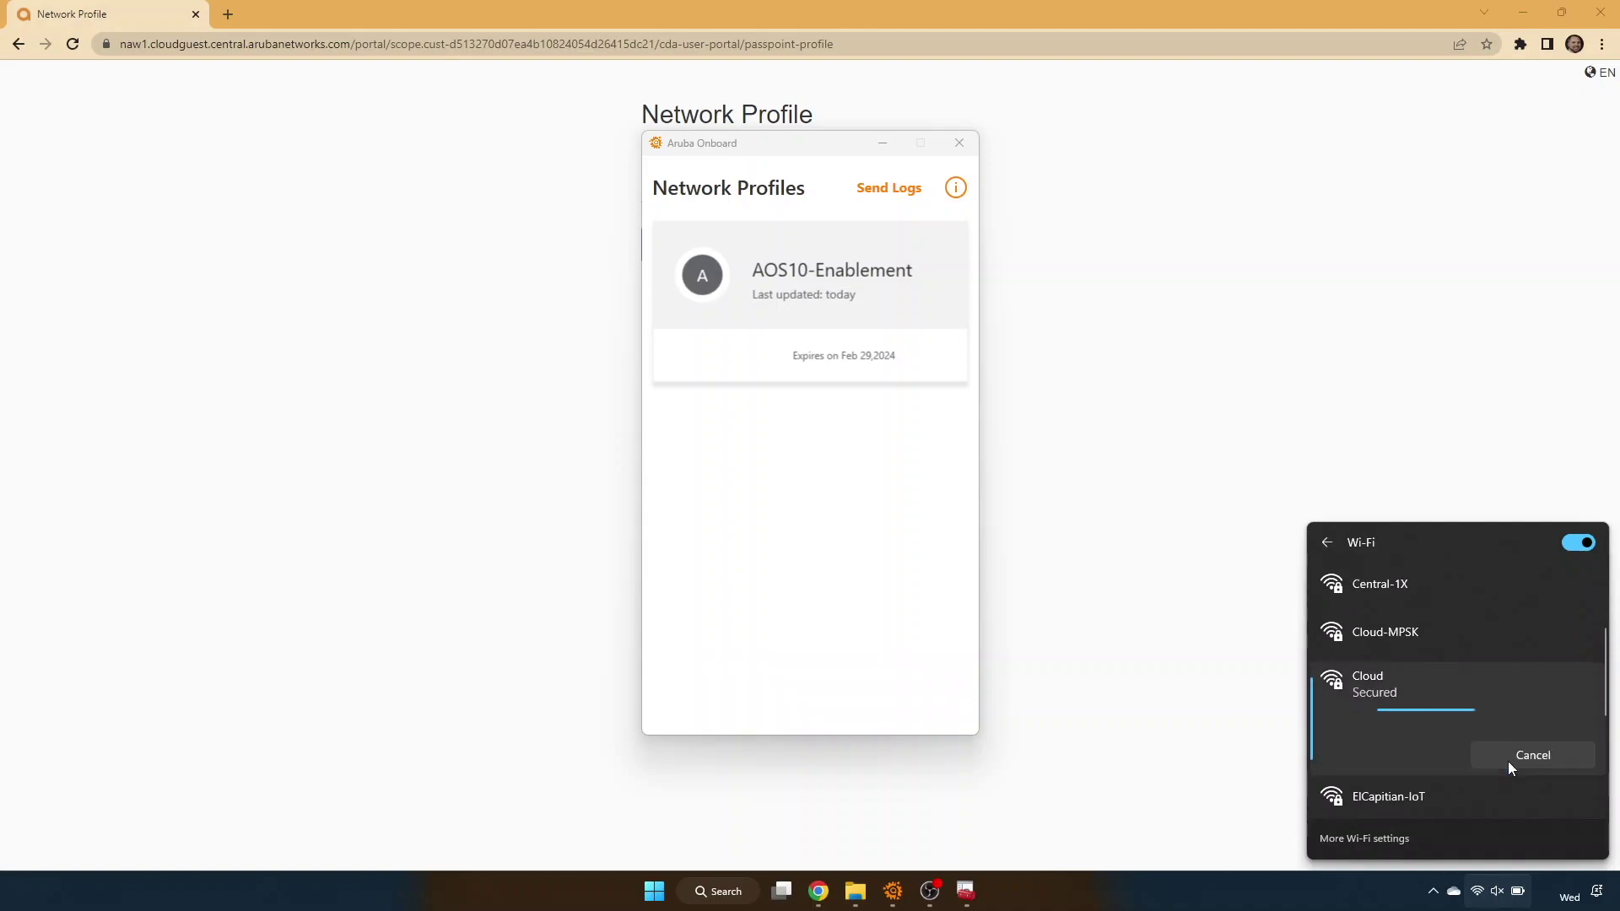
pyautogui.click(1451, 815)
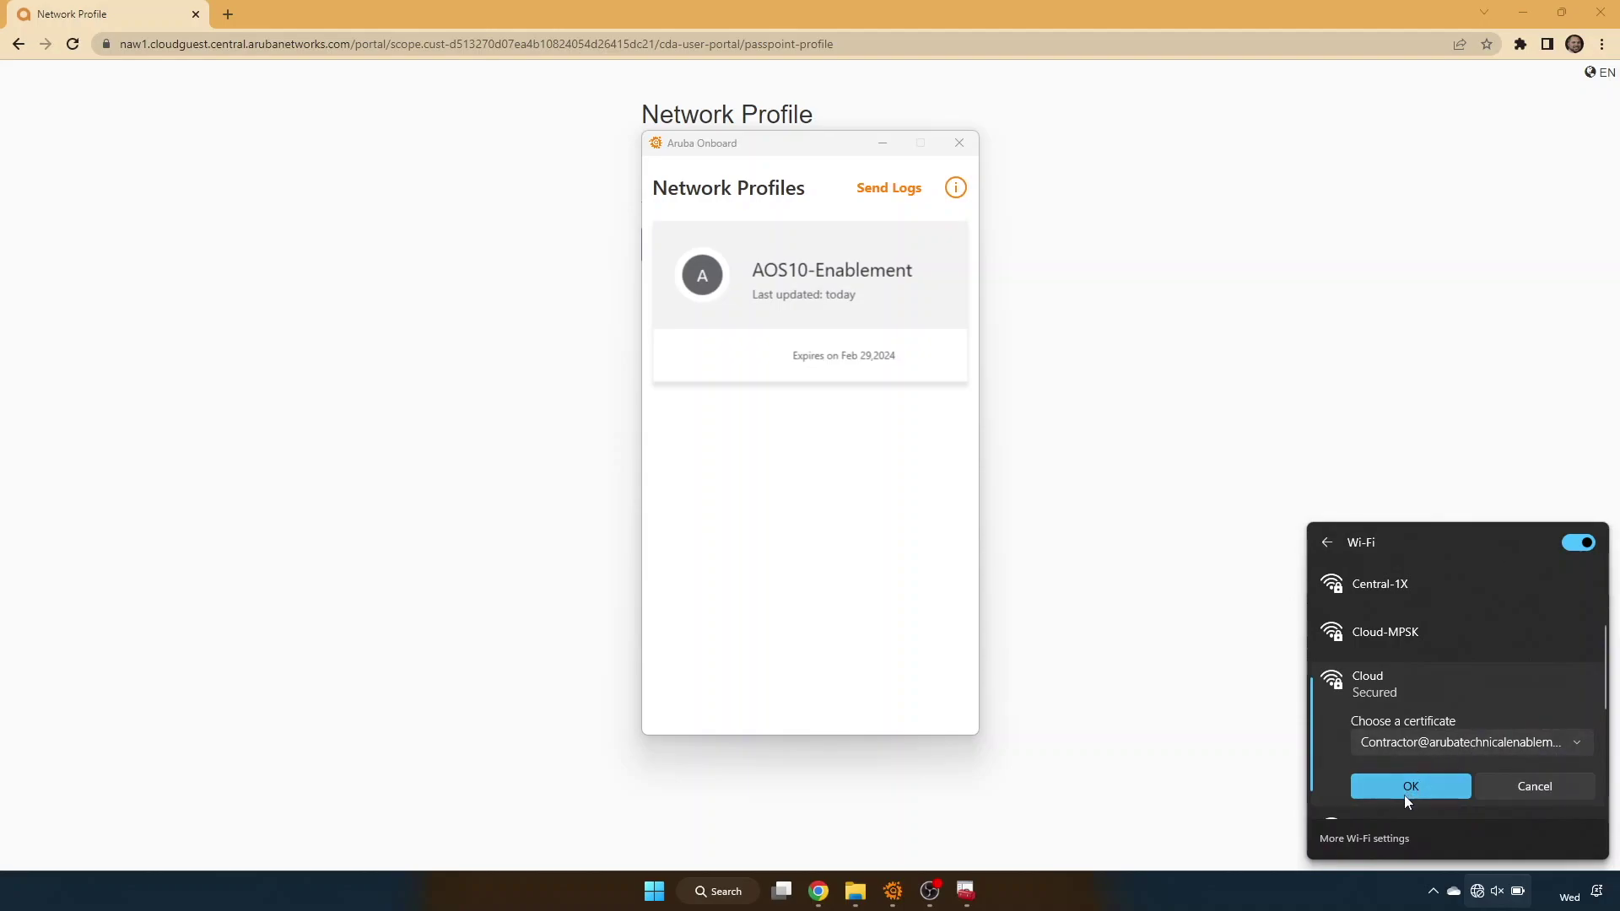
pyautogui.click(1404, 791)
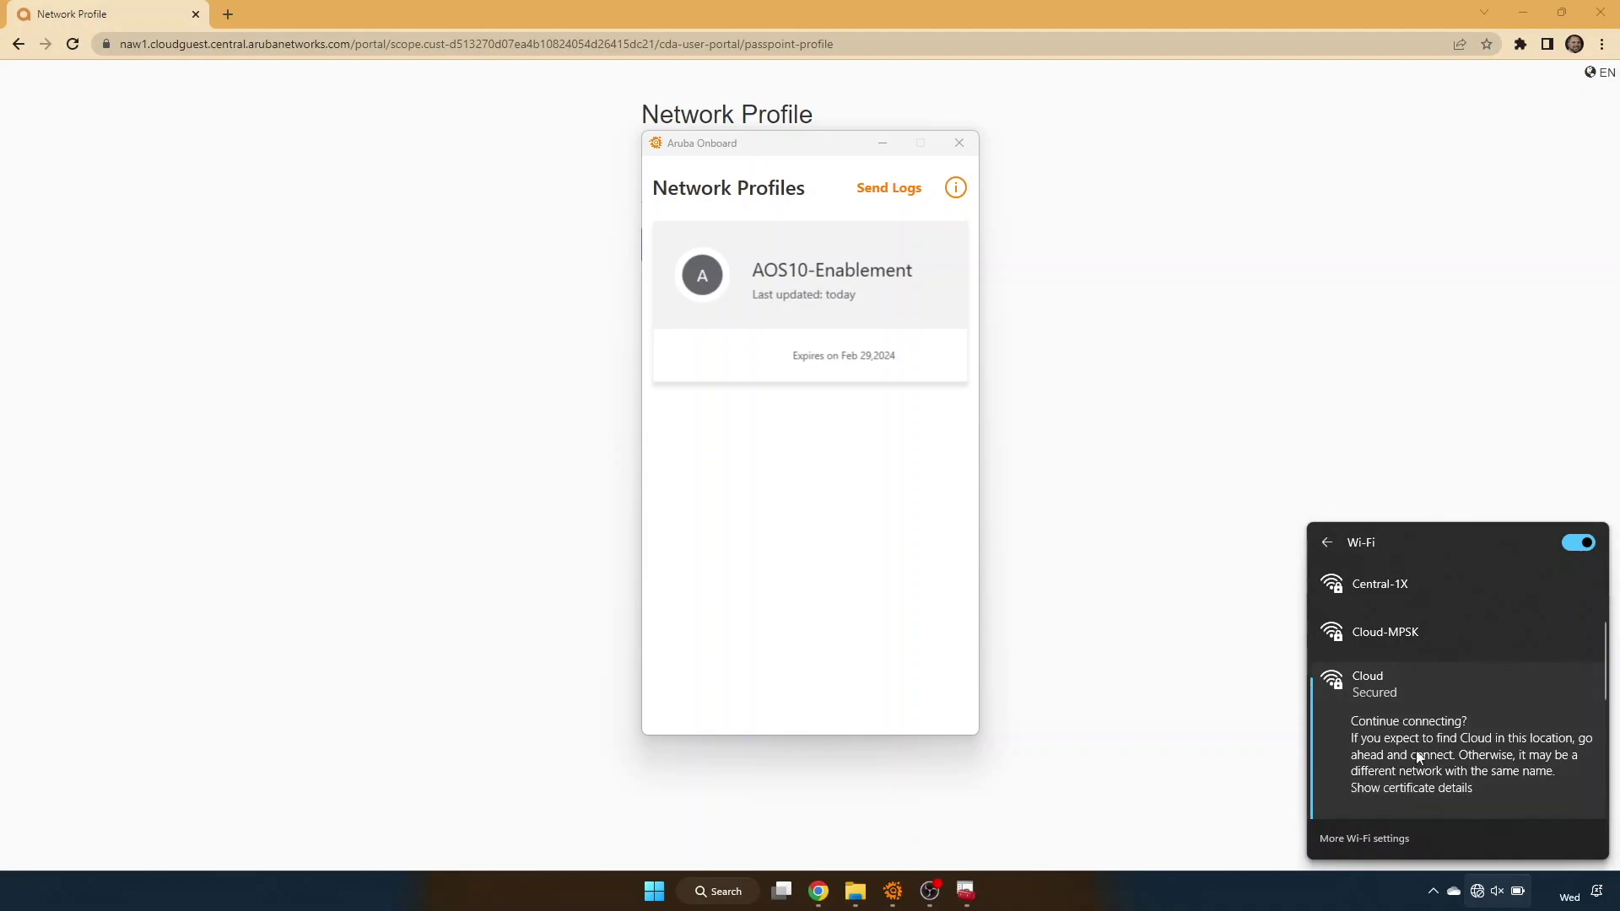
pyautogui.click(1417, 793)
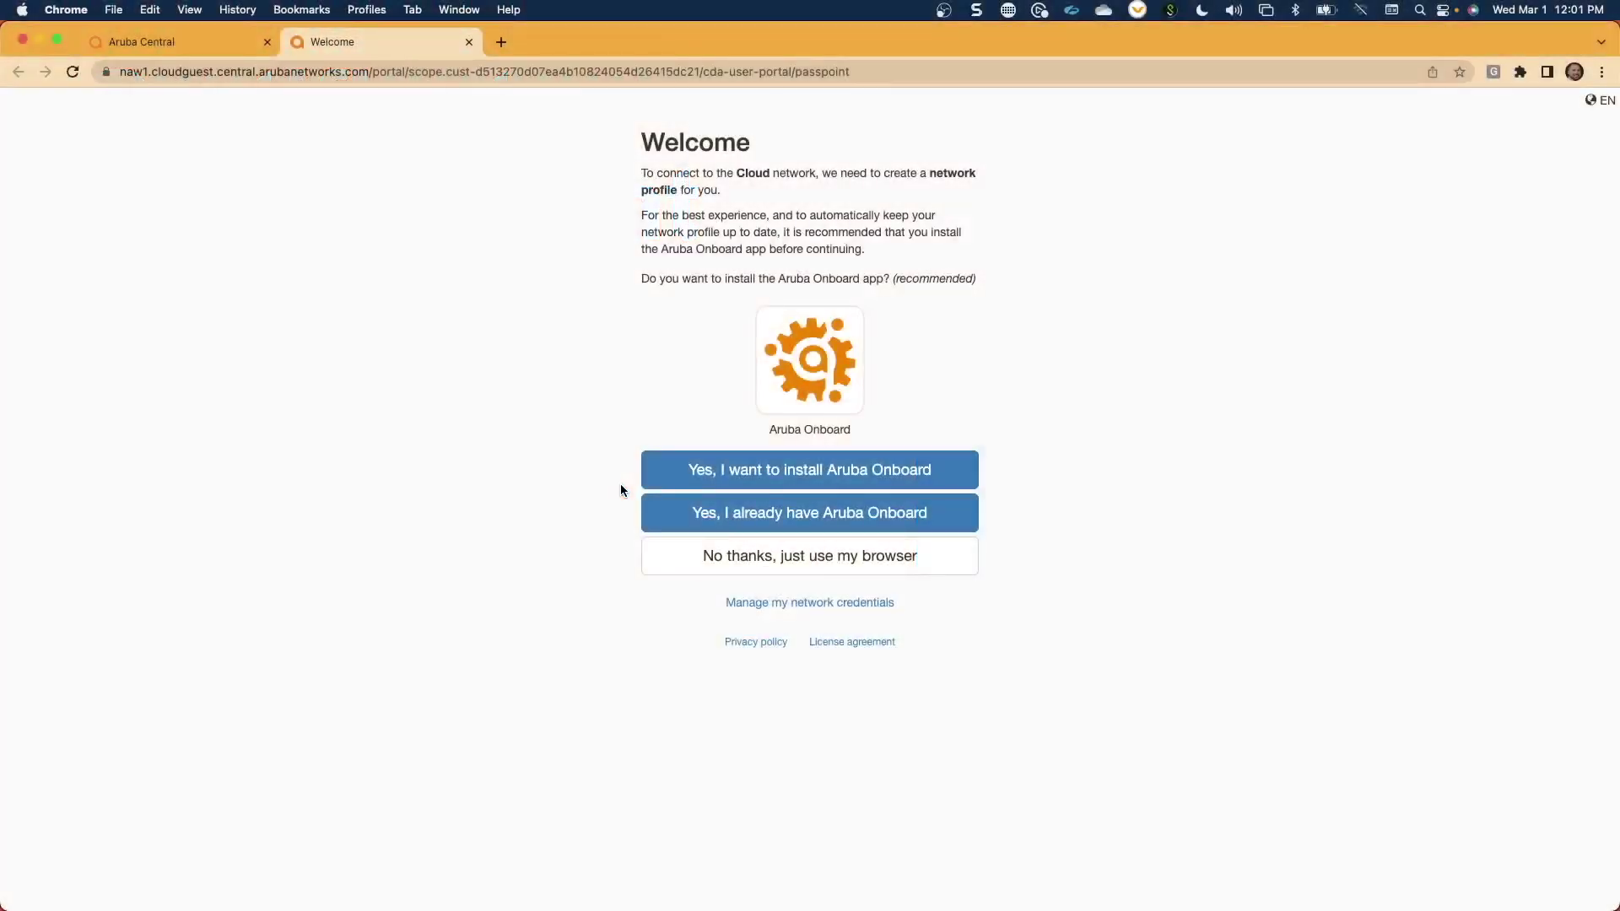
# Step: Follow the 'Manage my network credentials' link on the Welcome page
pyautogui.click(793, 613)
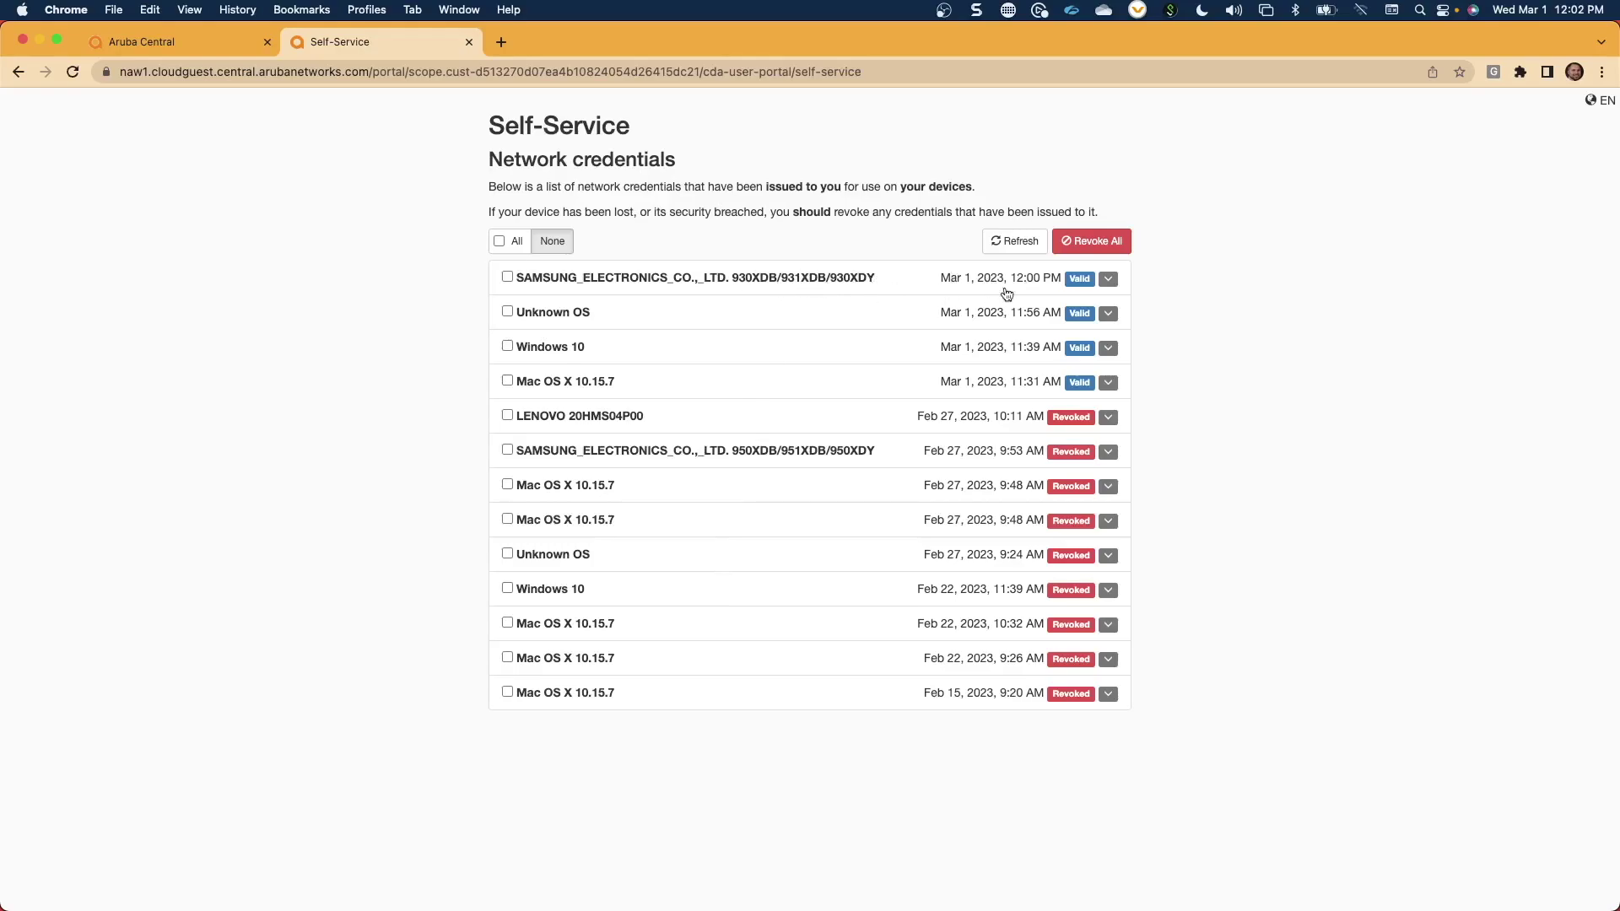
# Step: Inspect the Samsung credential, clear all selections, then revoke all credentials and confirm
pyautogui.click(1109, 280)
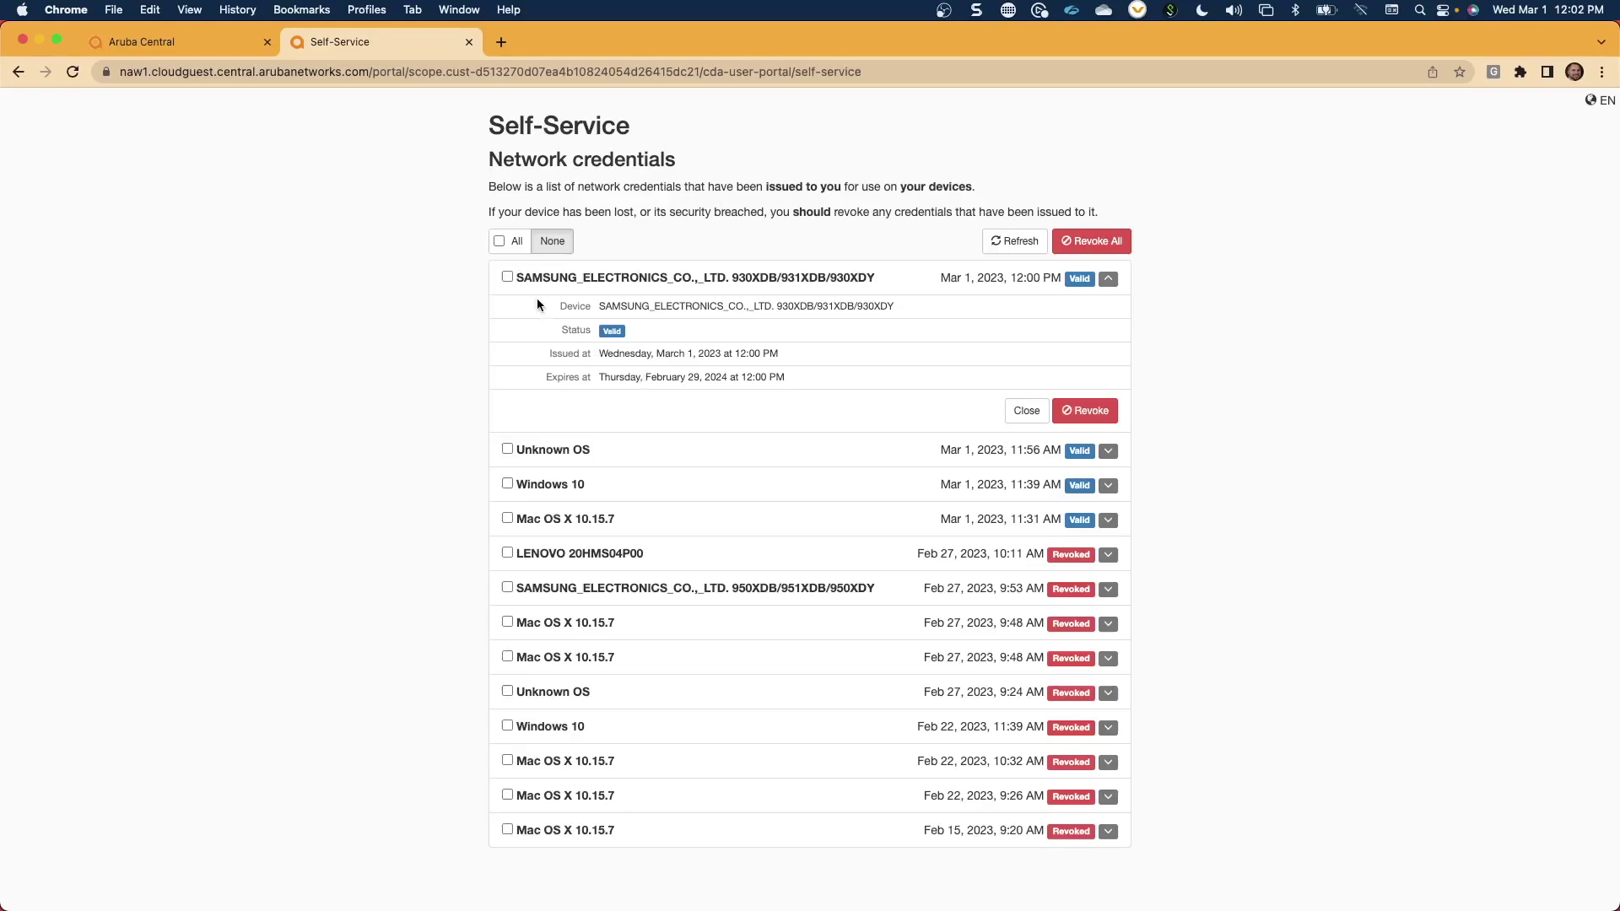
pyautogui.click(507, 277)
pyautogui.click(507, 449)
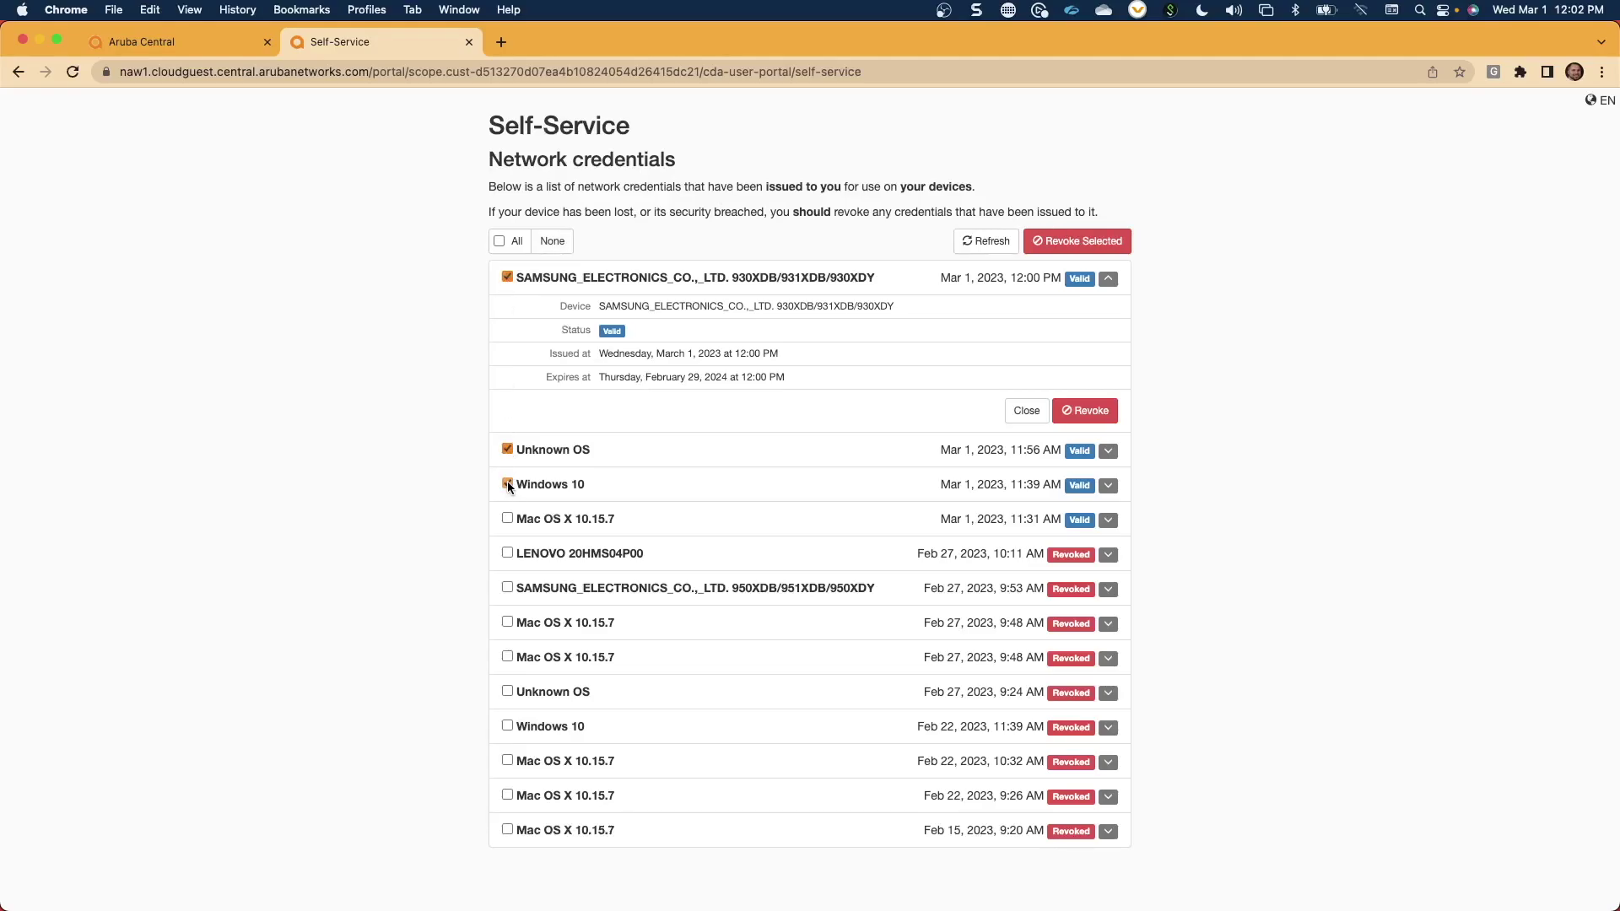
pyautogui.click(553, 242)
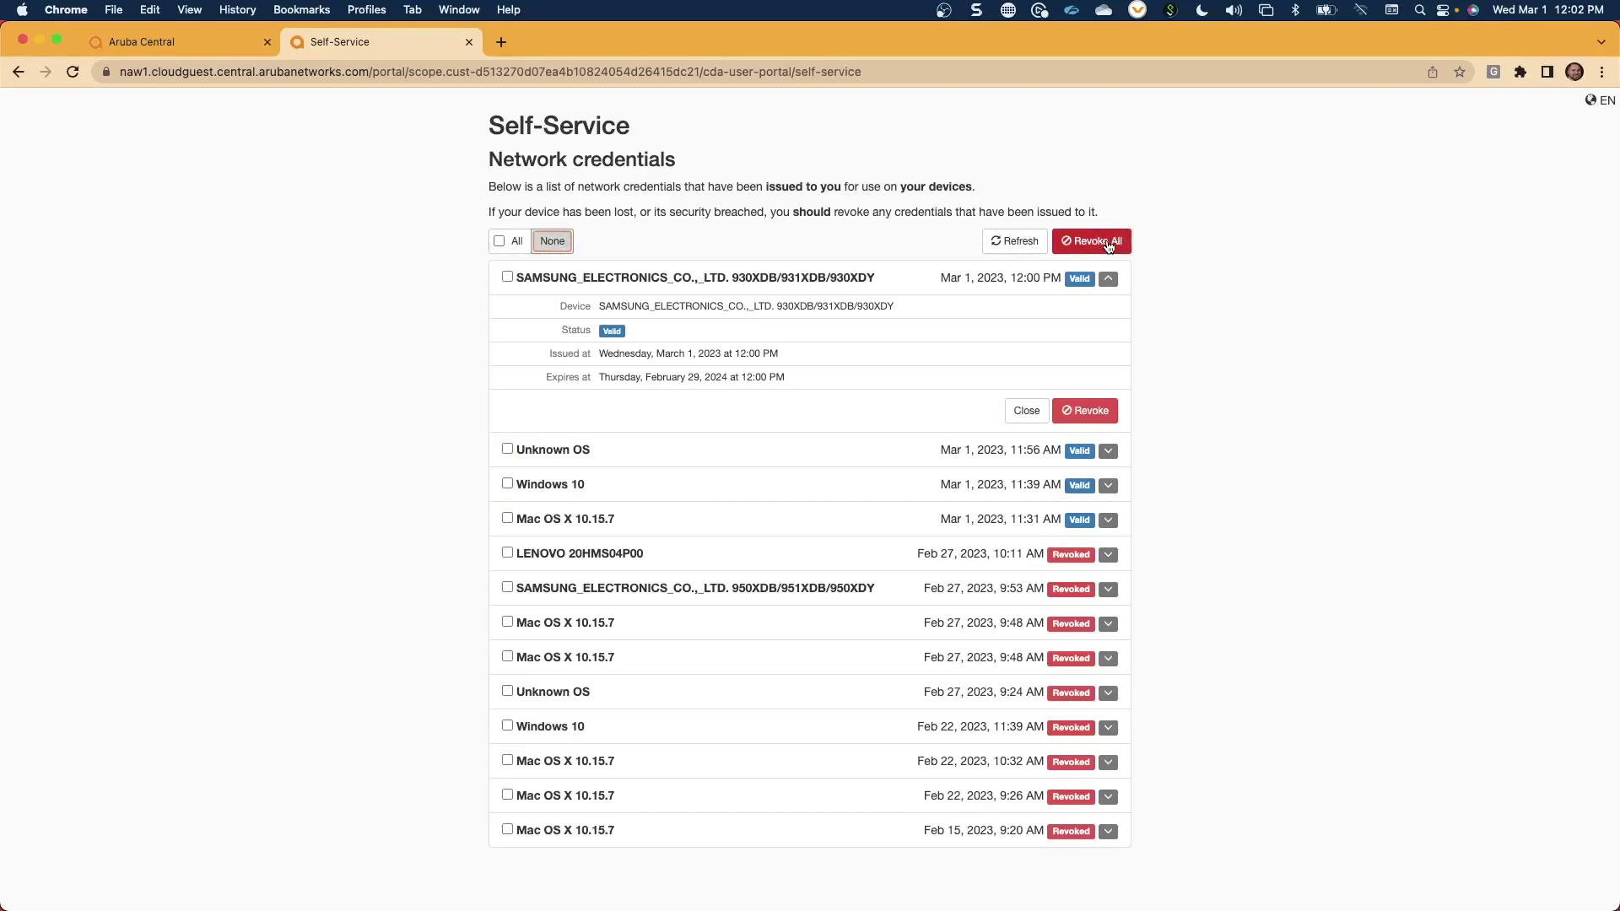
pyautogui.click(1107, 243)
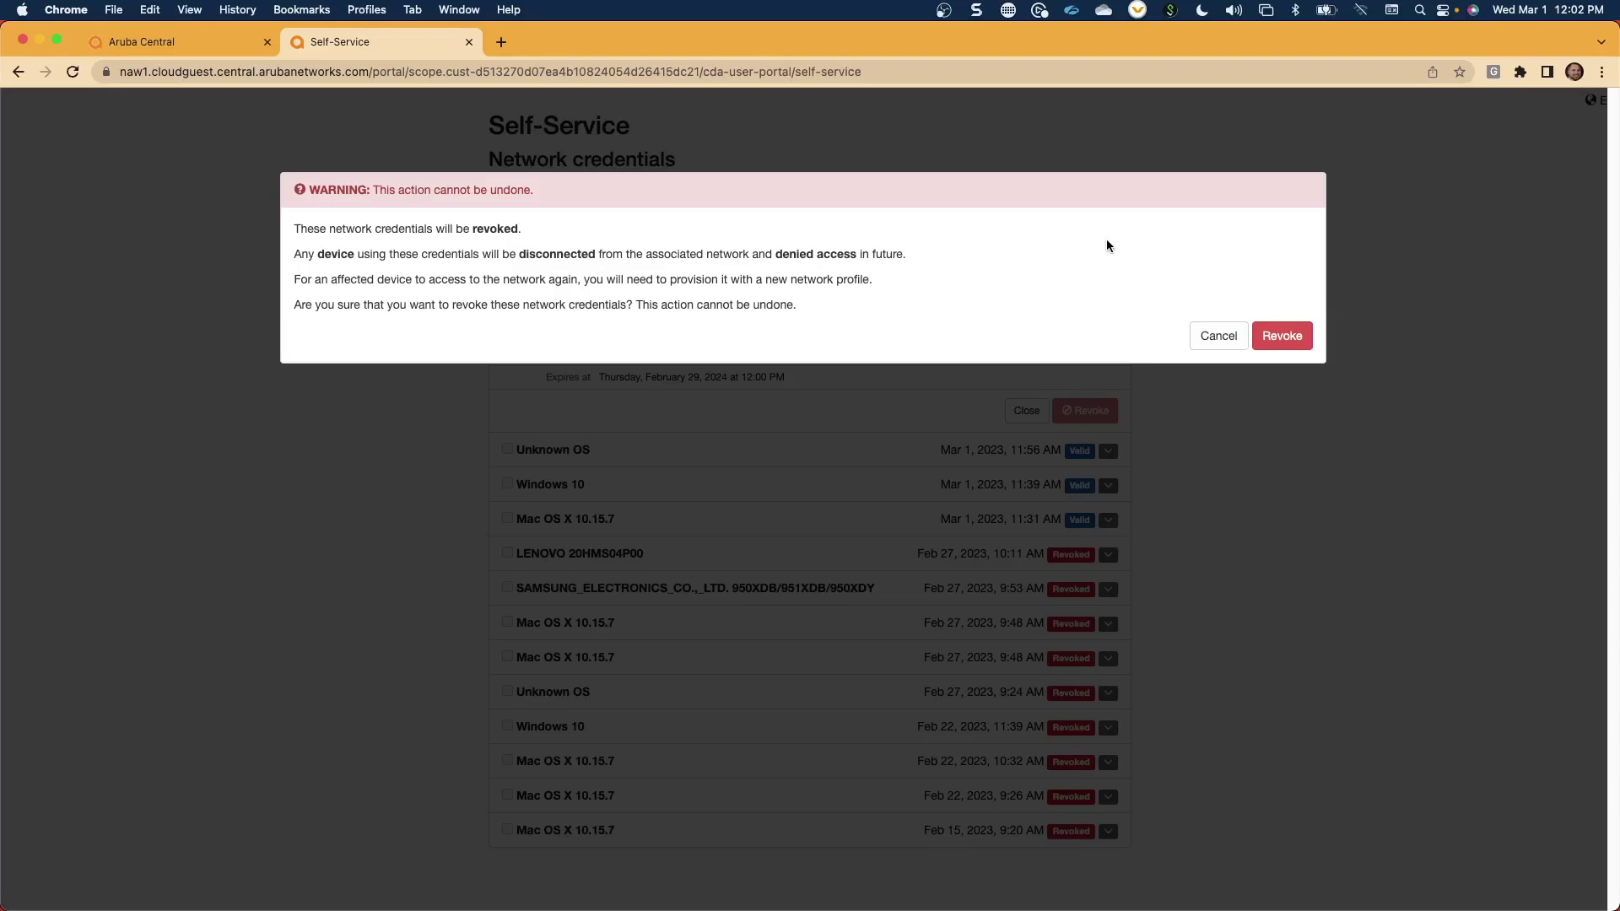
pyautogui.click(1288, 339)
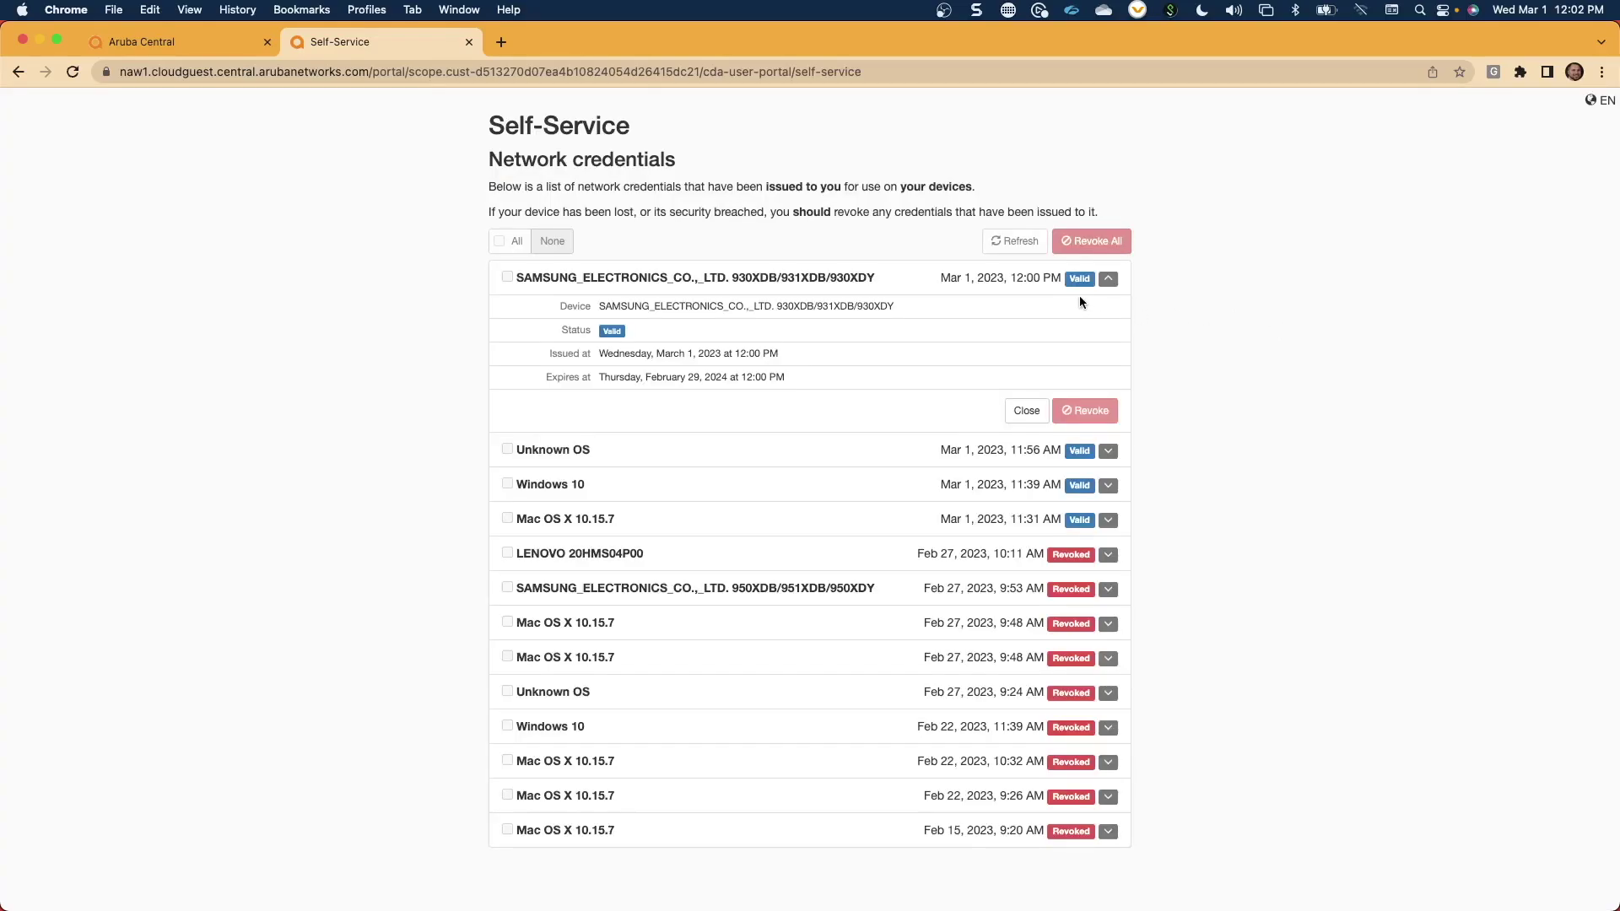